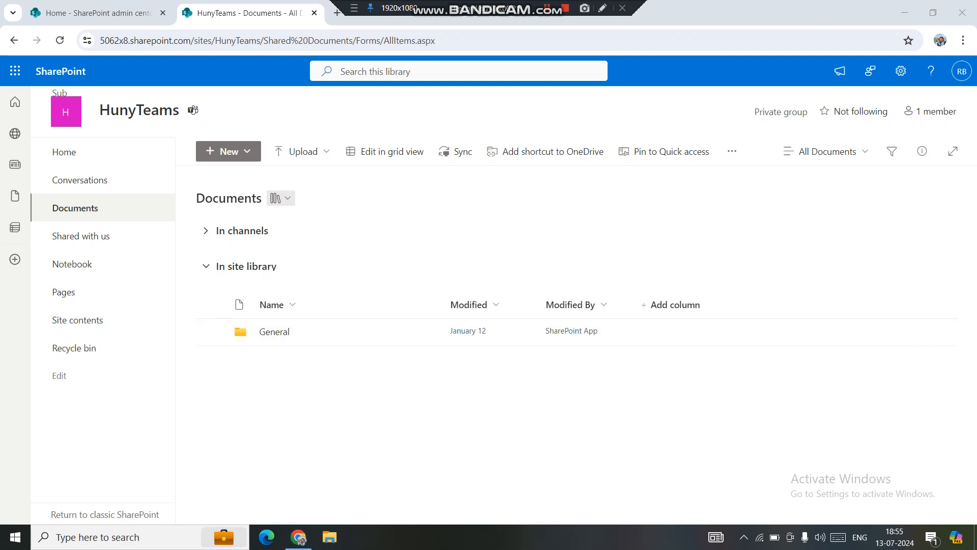
Open the full settings page of the HunyTeams site's Documents library
{"action": "left_click", "coordinate": [75, 209]}
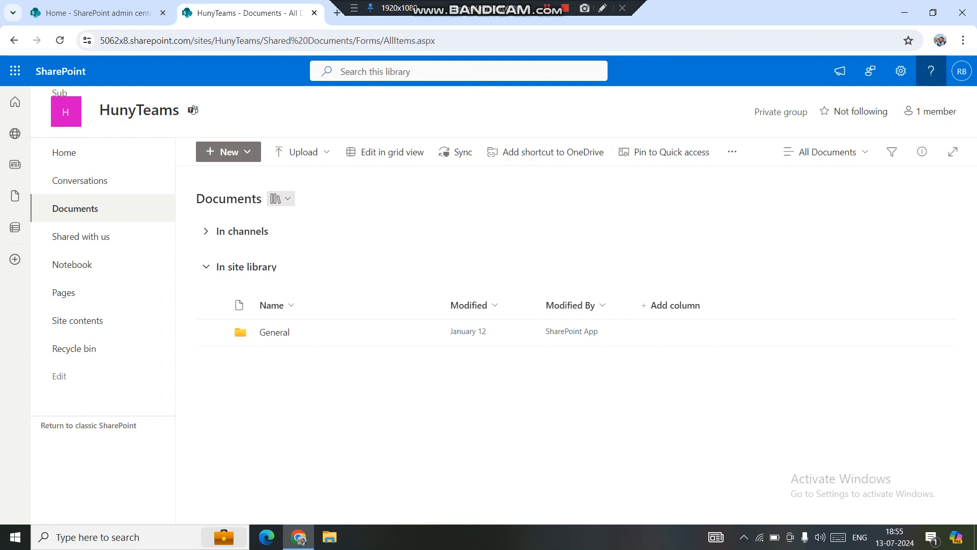
{"action": "left_click", "coordinate": [902, 71]}
{"action": "left_click", "coordinate": [815, 189]}
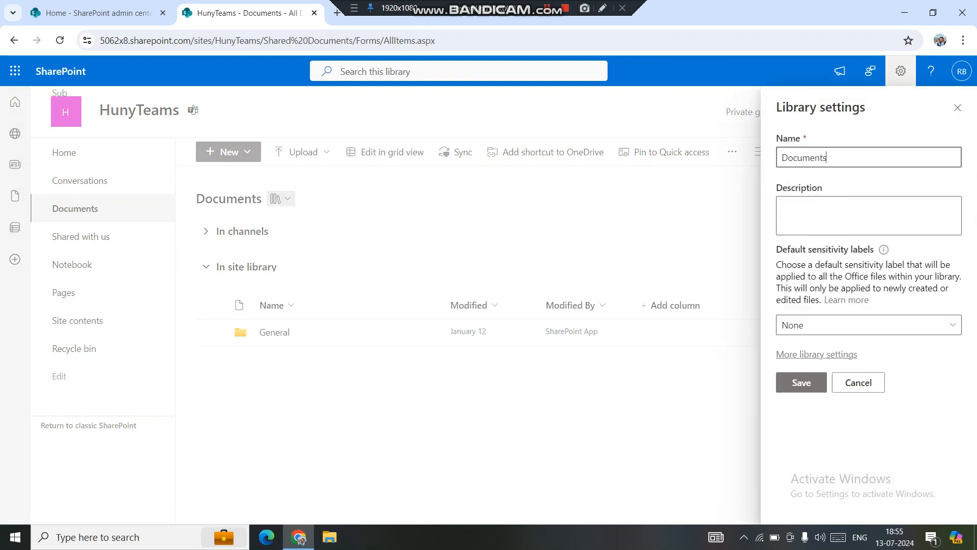
{"action": "left_click", "coordinate": [816, 355]}
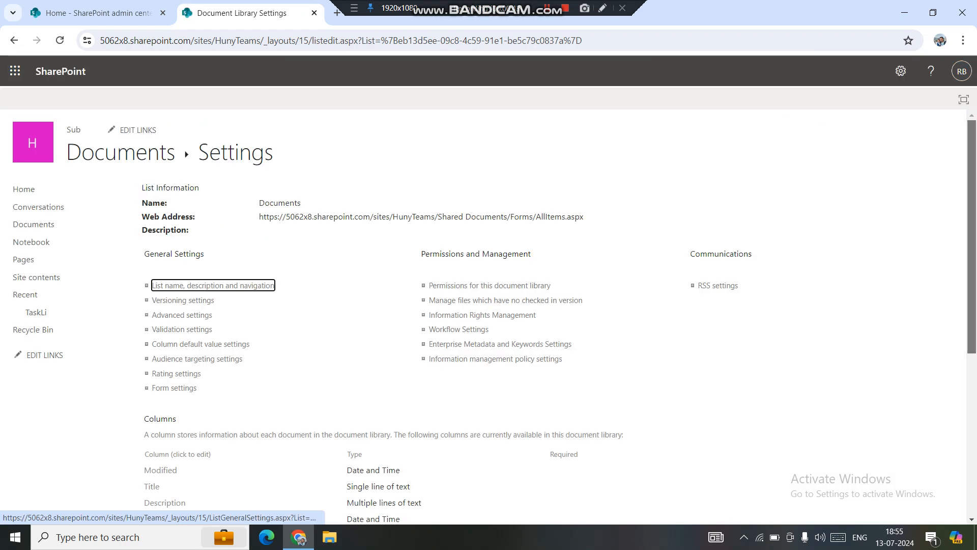
Create a single line of text column named Testlicolum in the Documents library and check it in the column list
{"action": "scroll", "coordinate": [175, 342], "scroll_direction": "down", "scroll_amount": 5}
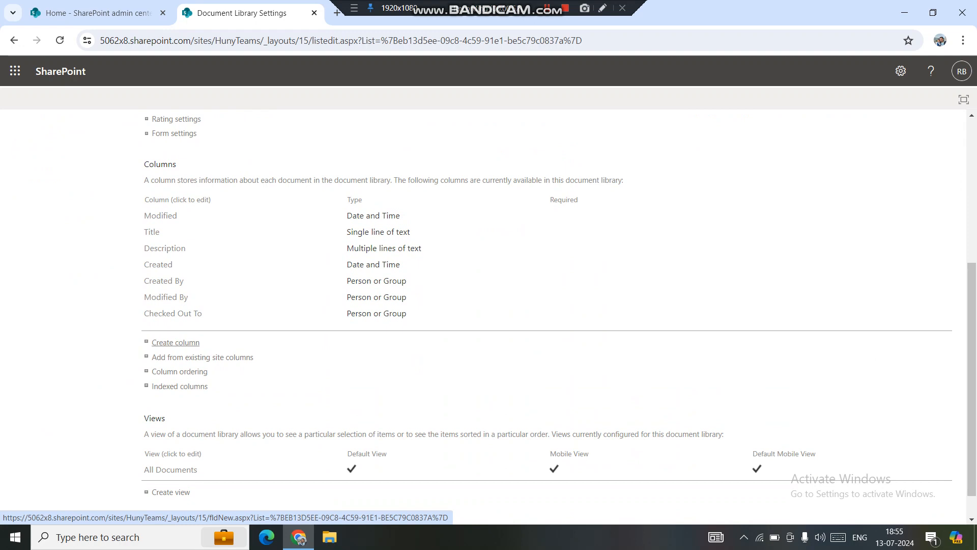
{"action": "left_click", "coordinate": [176, 342]}
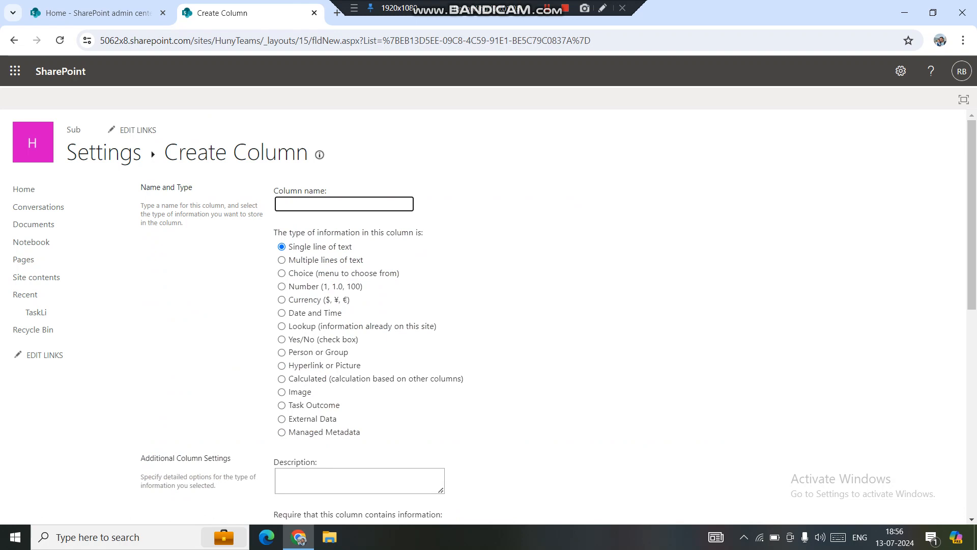
{"action": "type", "text": "Testlicolum"}
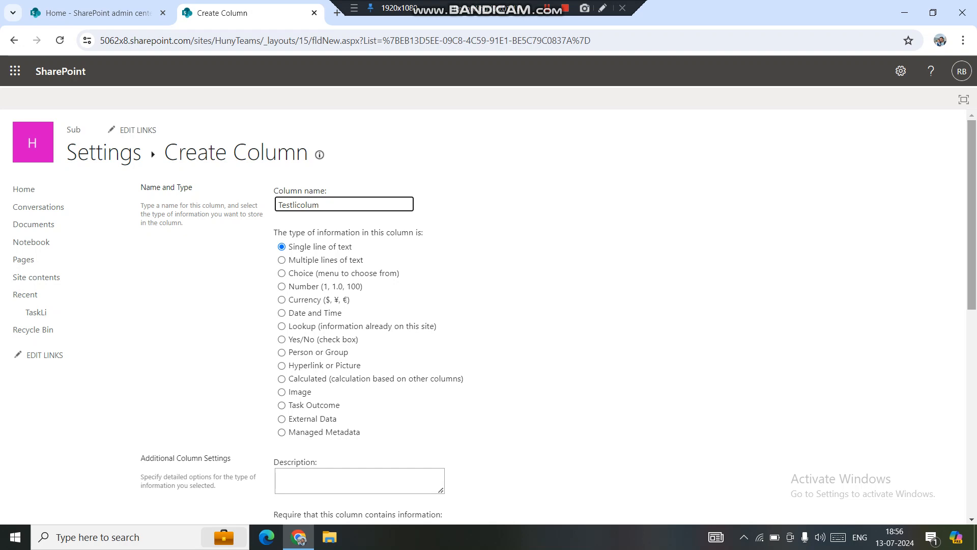
{"action": "scroll", "coordinate": [489, 305], "scroll_direction": "down", "scroll_amount": 9}
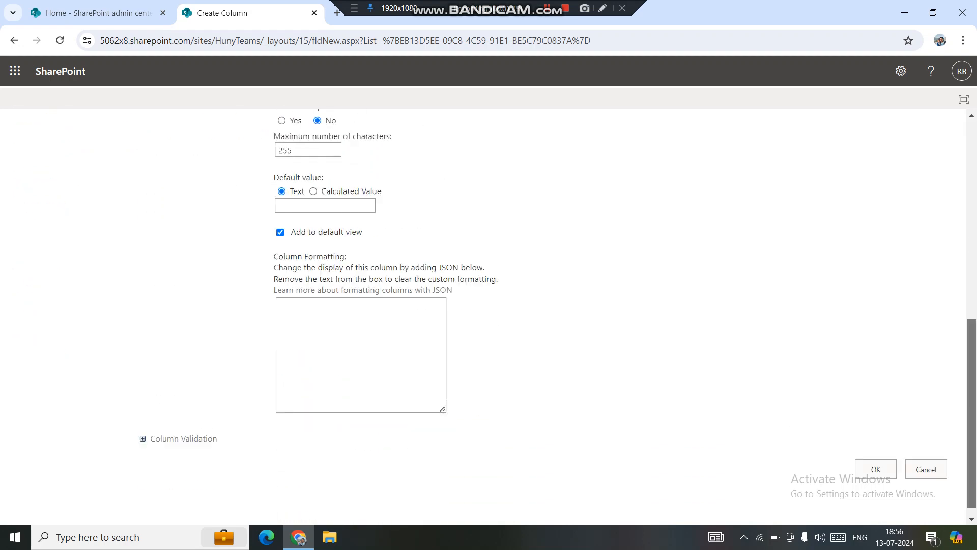
{"action": "left_click", "coordinate": [876, 456]}
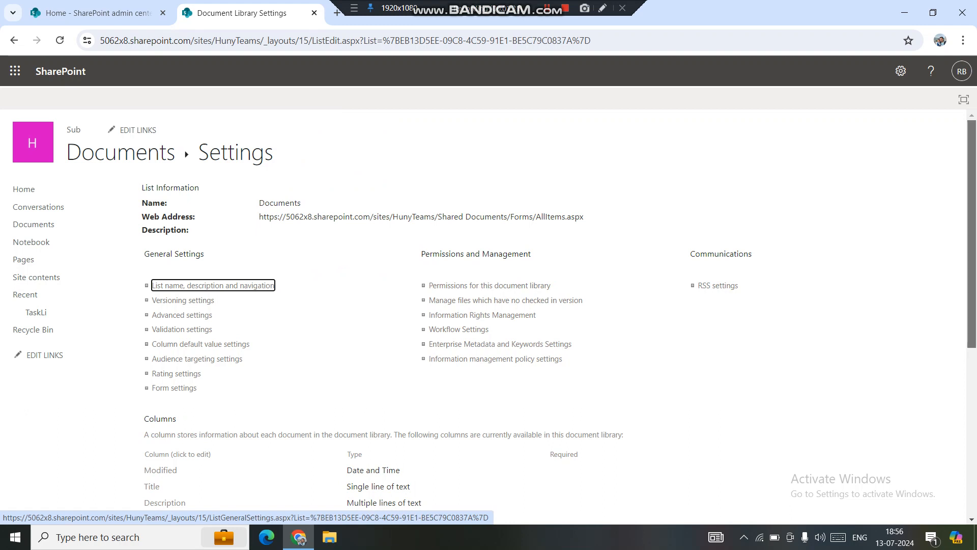
{"action": "scroll", "coordinate": [489, 311], "scroll_direction": "down", "scroll_amount": 5}
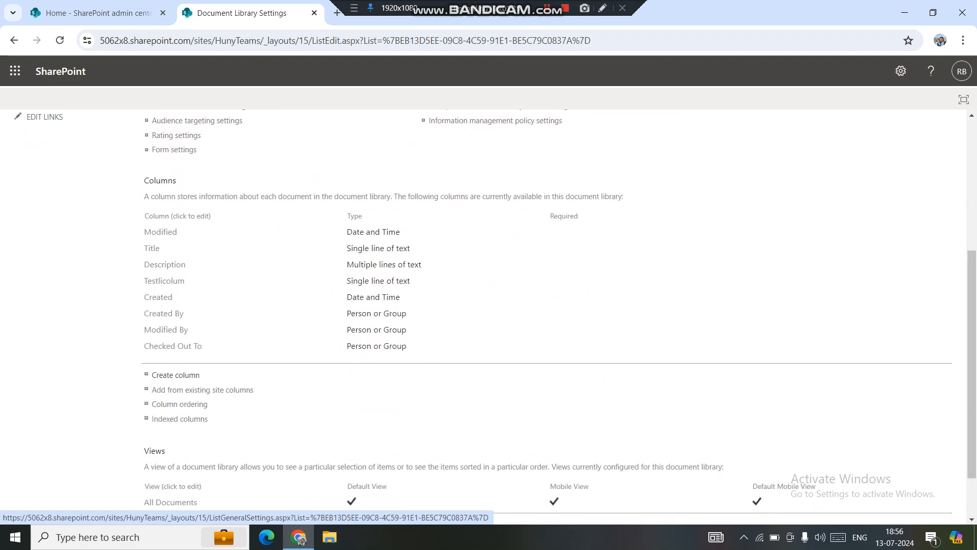
{"action": "left_click_drag", "start_coordinate": [186, 281], "coordinate": [140, 282]}
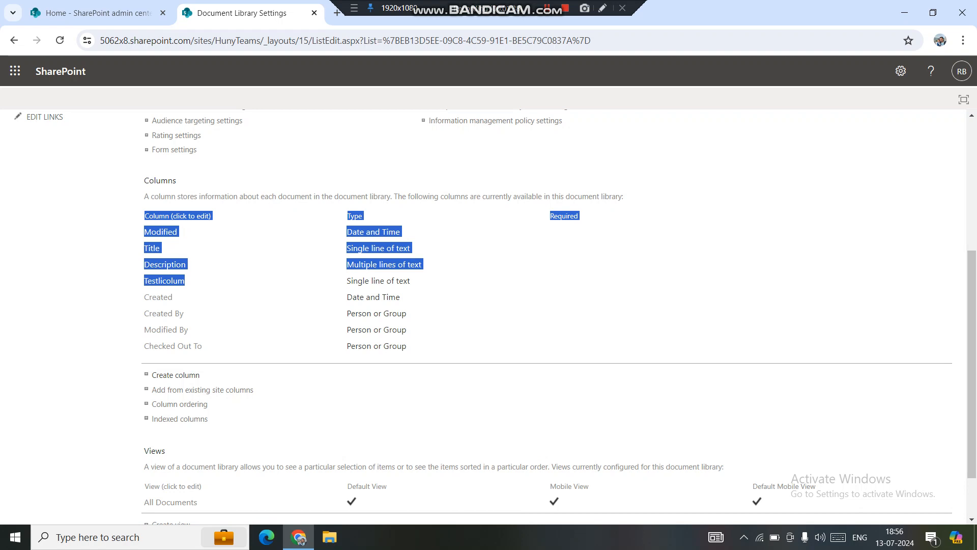
{"action": "left_click", "coordinate": [255, 303]}
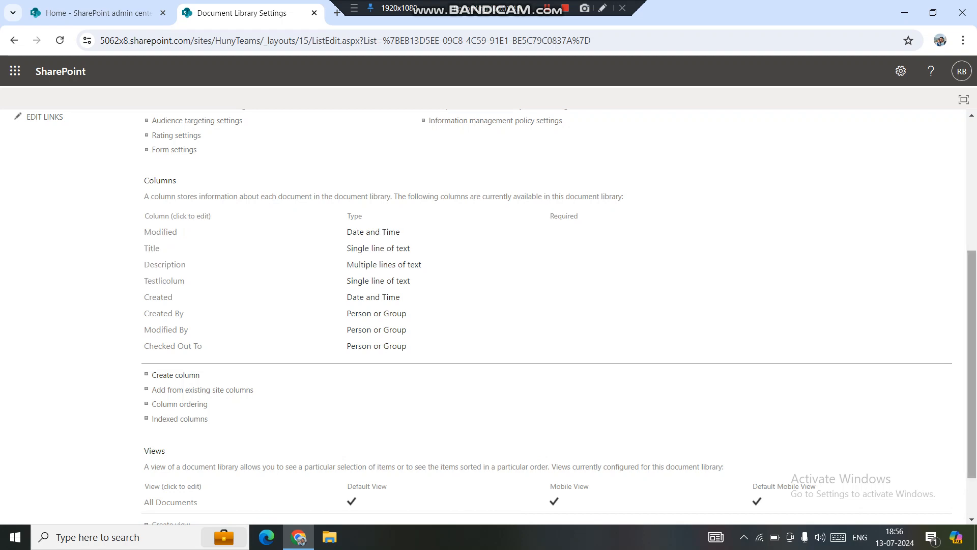
Create a blank document library named TestDocLi from the site contents, shown in site navigation
{"action": "scroll", "coordinate": [488, 316], "scroll_direction": "up", "scroll_amount": 5}
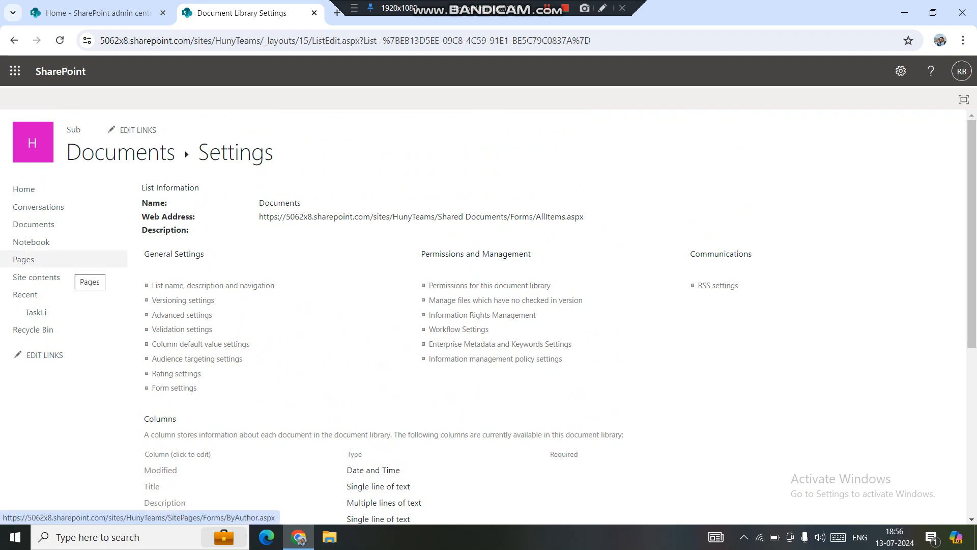
{"action": "left_click", "coordinate": [37, 277]}
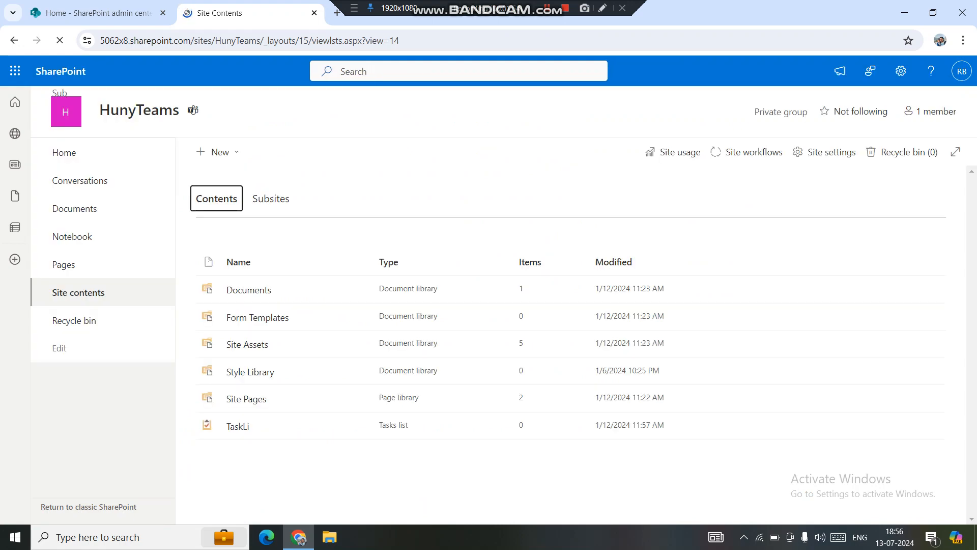
{"action": "left_click", "coordinate": [214, 152]}
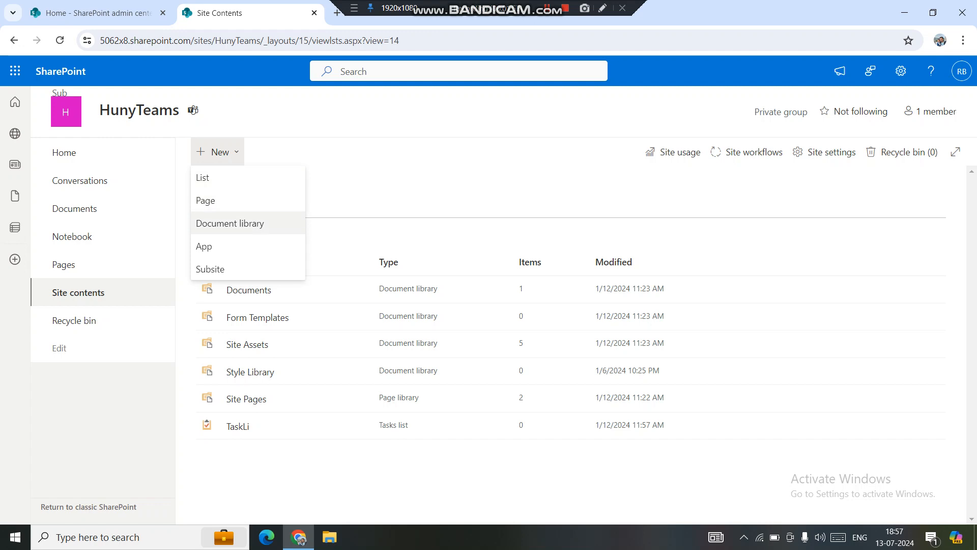
{"action": "left_click", "coordinate": [238, 224]}
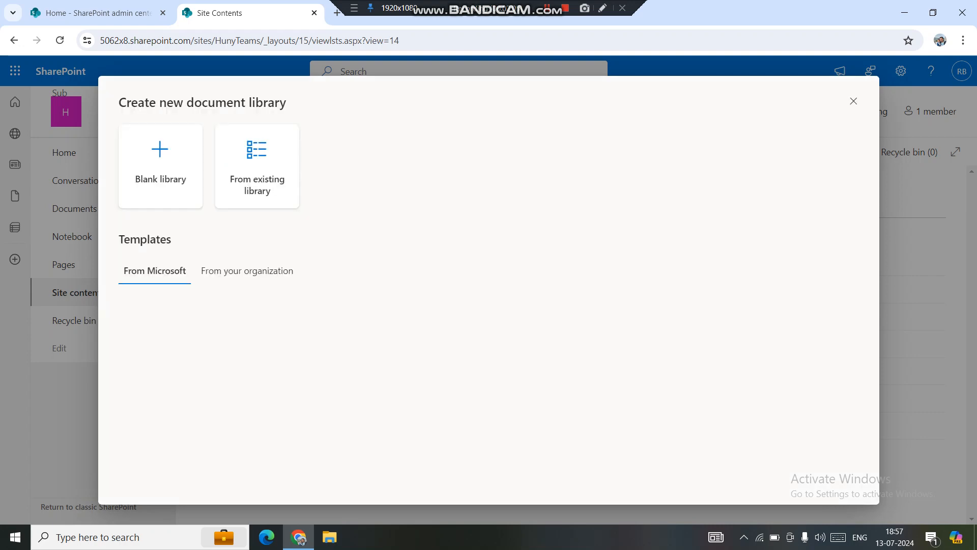
{"action": "left_click", "coordinate": [160, 165]}
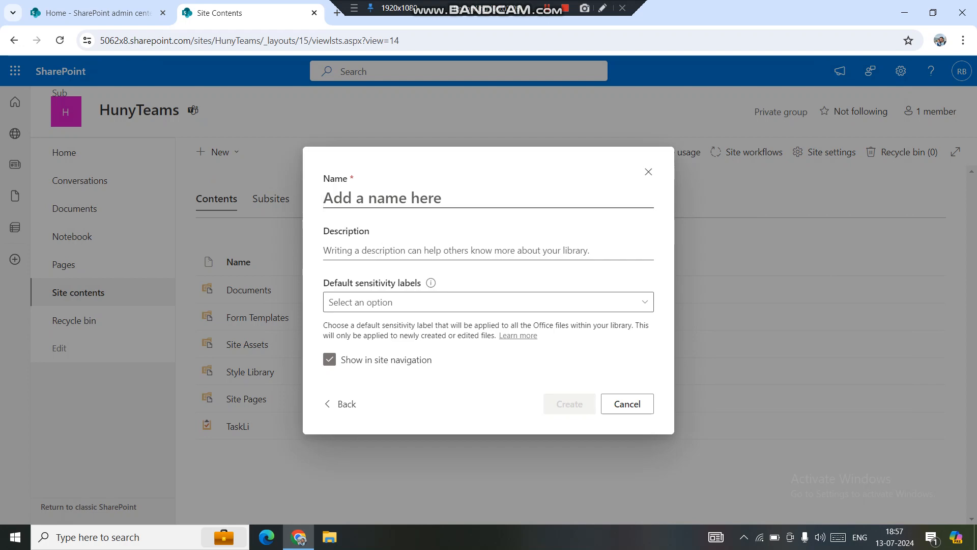
{"action": "type", "text": "Test"}
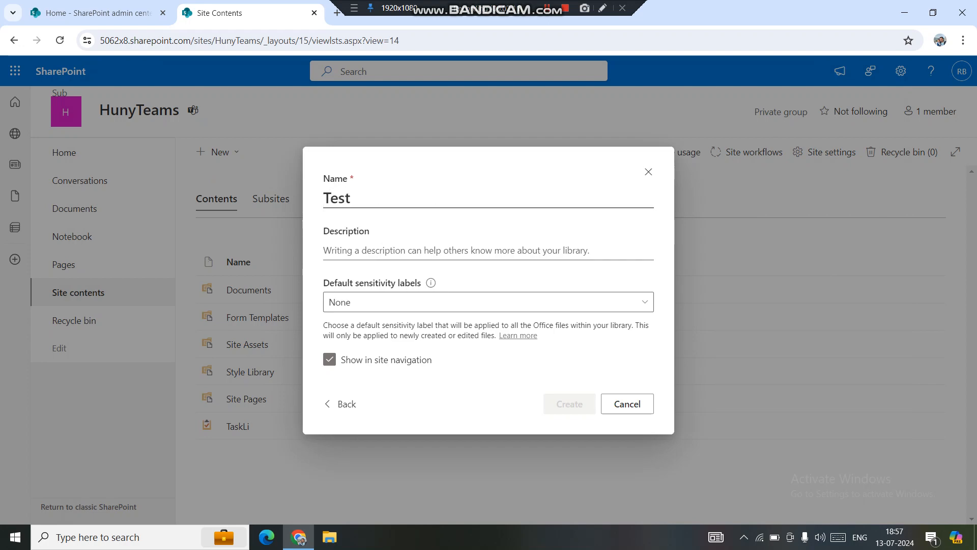
{"action": "type", "text": "Doc"}
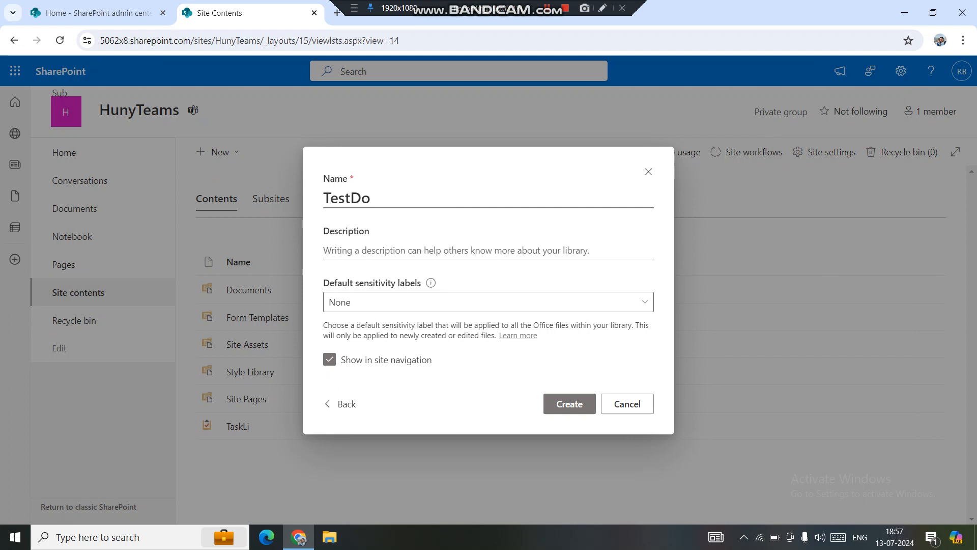
{"action": "type", "text": "Li"}
{"action": "left_click", "coordinate": [569, 404]}
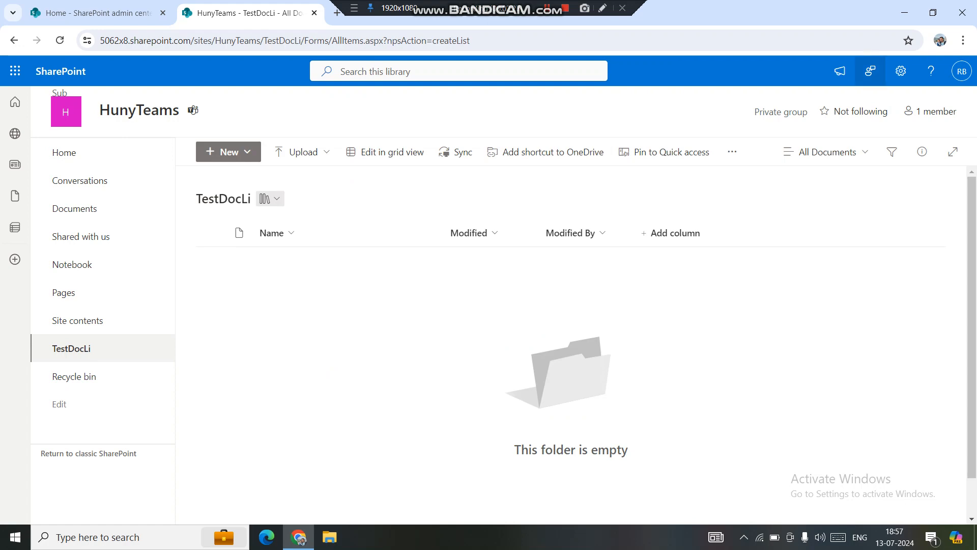
Open the TestDocLi library's full settings and start adding from existing site columns
{"action": "left_click", "coordinate": [901, 71]}
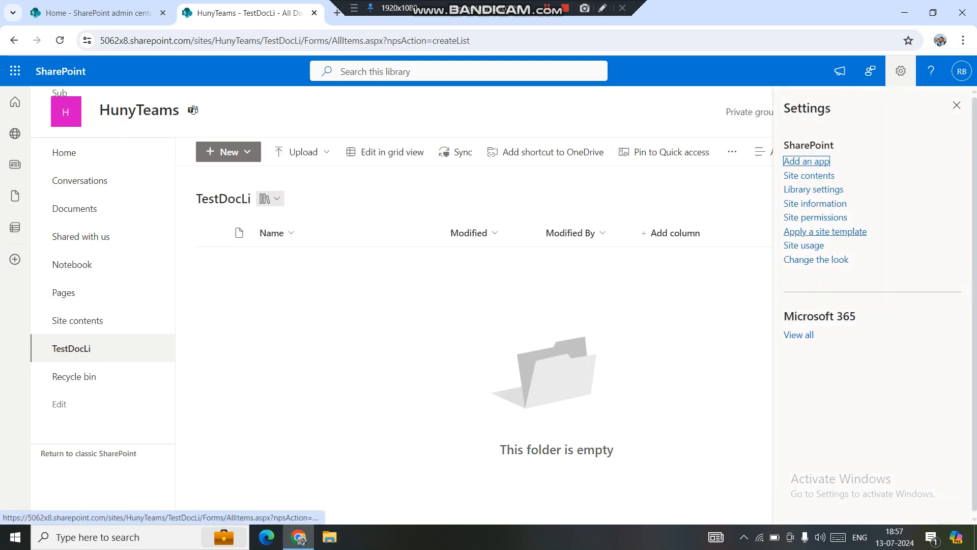
{"action": "left_click", "coordinate": [813, 190]}
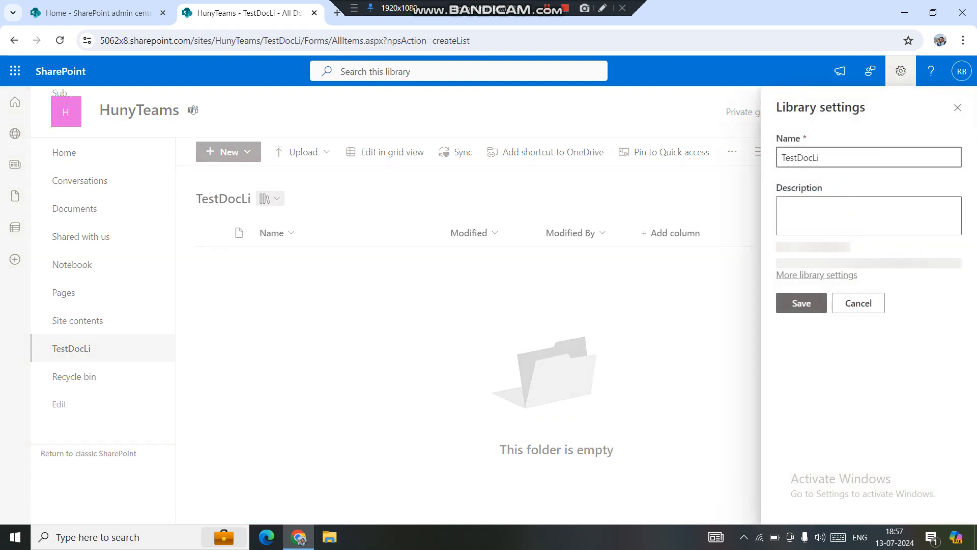
{"action": "left_click", "coordinate": [816, 354]}
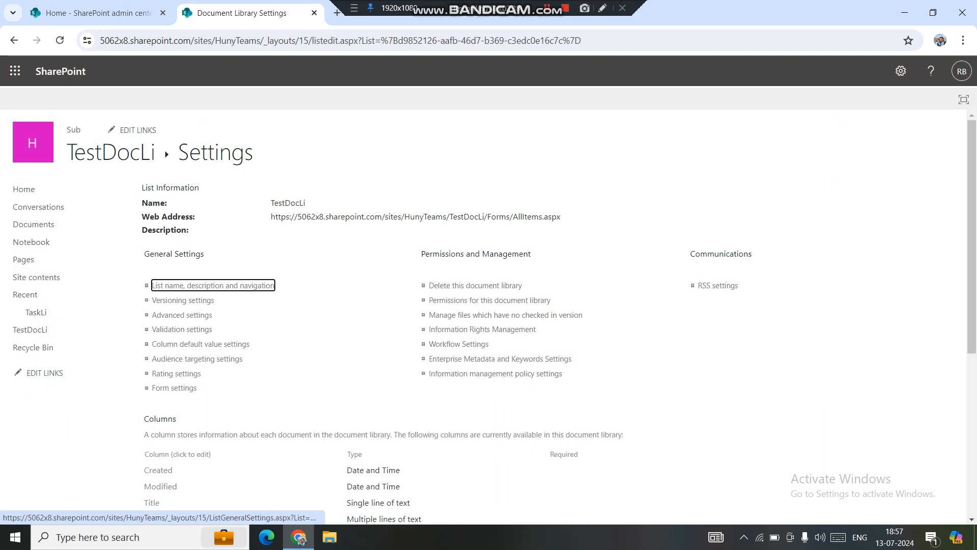
{"action": "scroll", "coordinate": [489, 315], "scroll_direction": "down", "scroll_amount": 5}
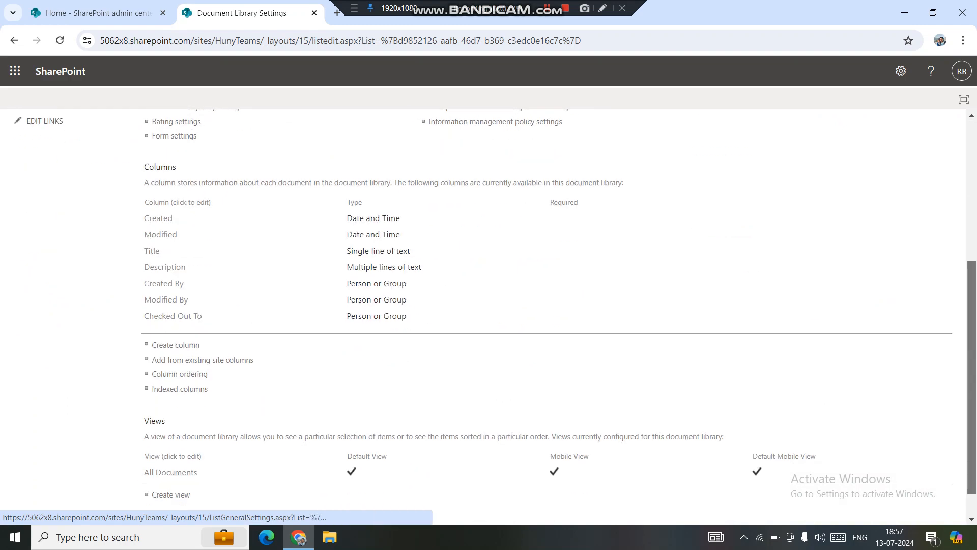
{"action": "left_click_drag", "start_coordinate": [211, 370], "coordinate": [152, 340]}
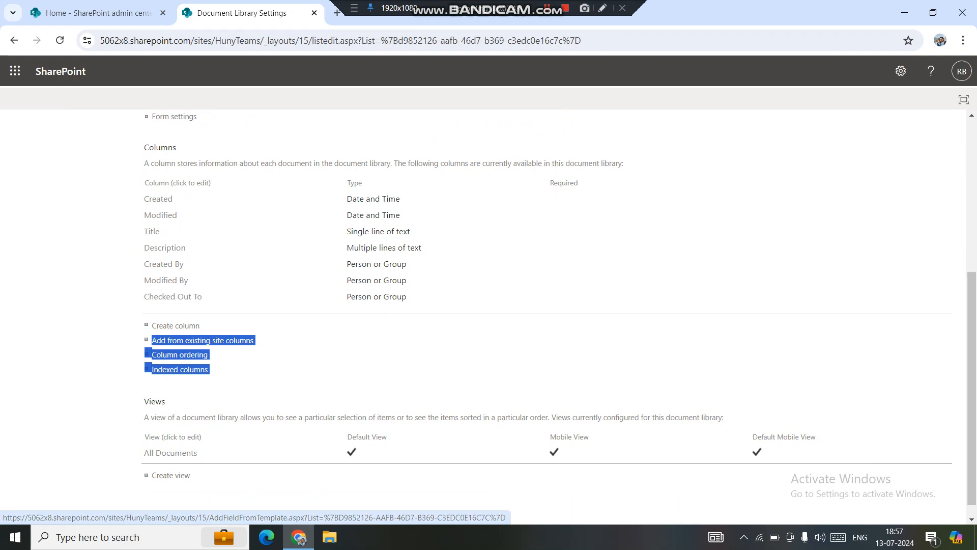
{"action": "left_click", "coordinate": [288, 351]}
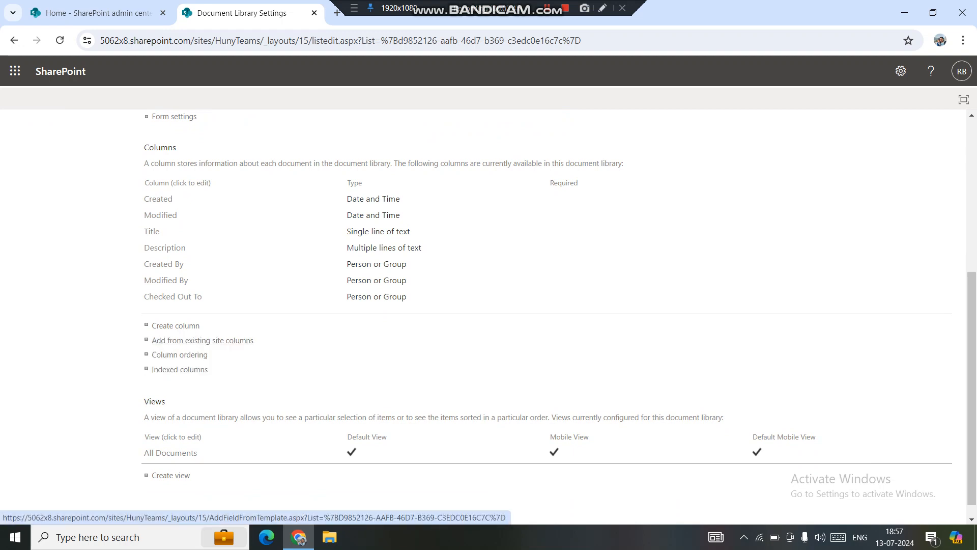
{"action": "left_click", "coordinate": [203, 340]}
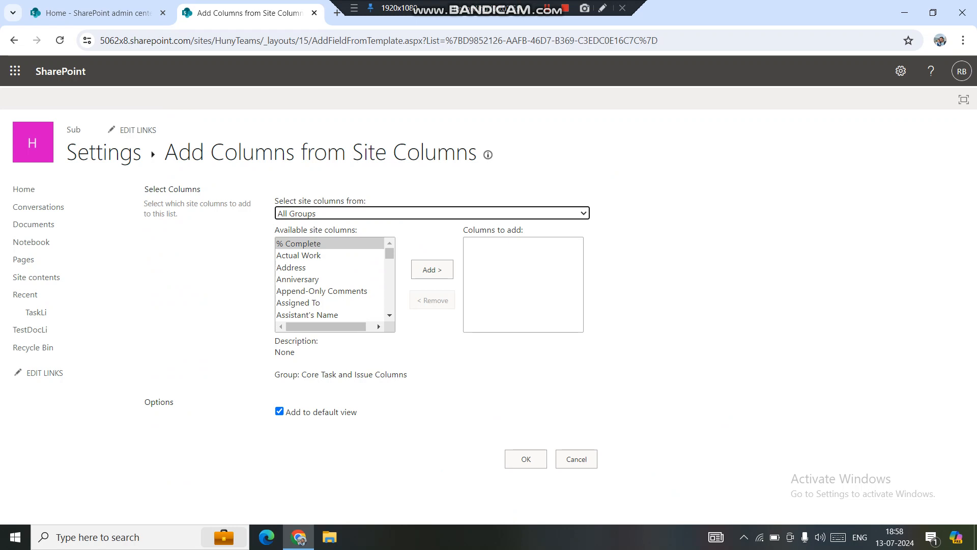
Examine the site columns in the Custom Columns group, and return the listing to All Groups
{"action": "left_click", "coordinate": [432, 214]}
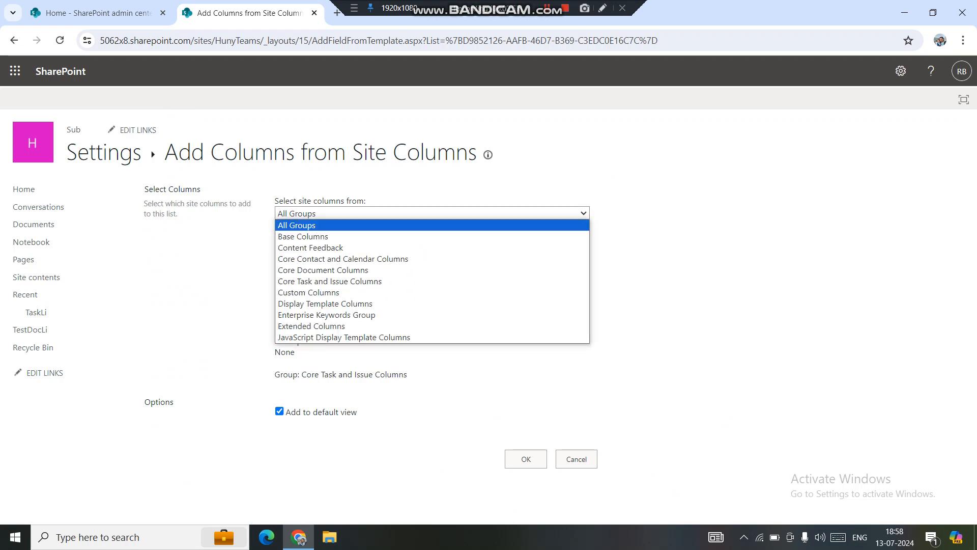
{"action": "key", "text": "Return"}
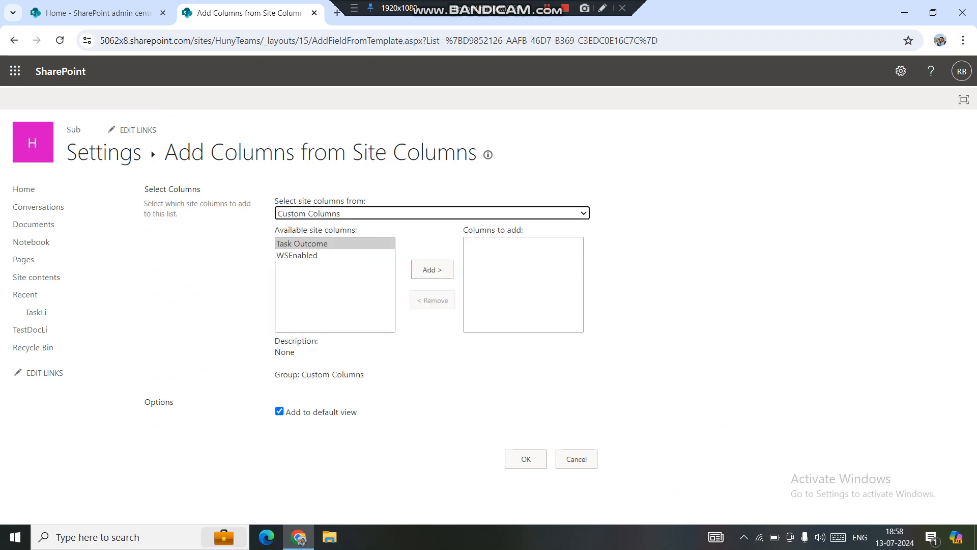
{"action": "key", "text": "Tab"}
{"action": "left_click", "coordinate": [297, 256]}
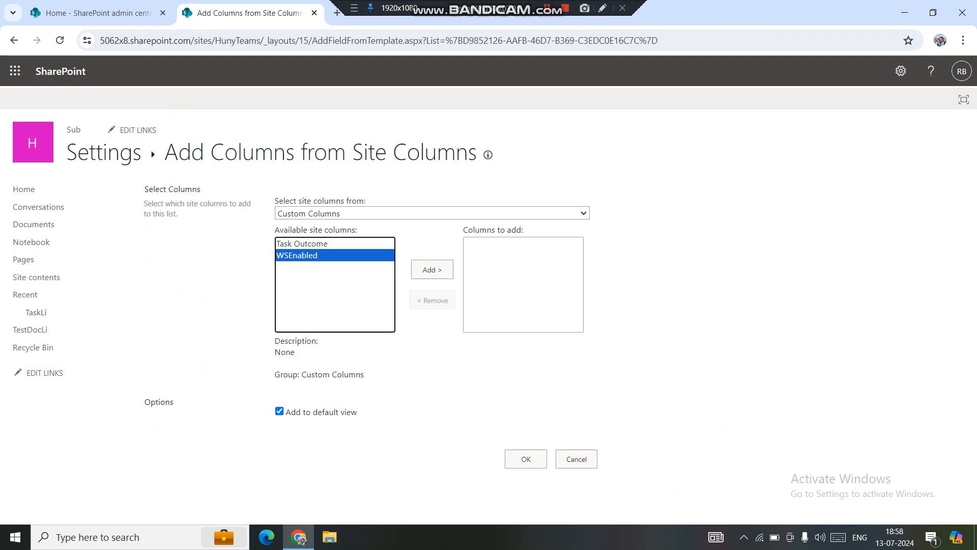
{"action": "left_click", "coordinate": [302, 244]}
{"action": "left_click", "coordinate": [297, 256]}
{"action": "left_click", "coordinate": [302, 244]}
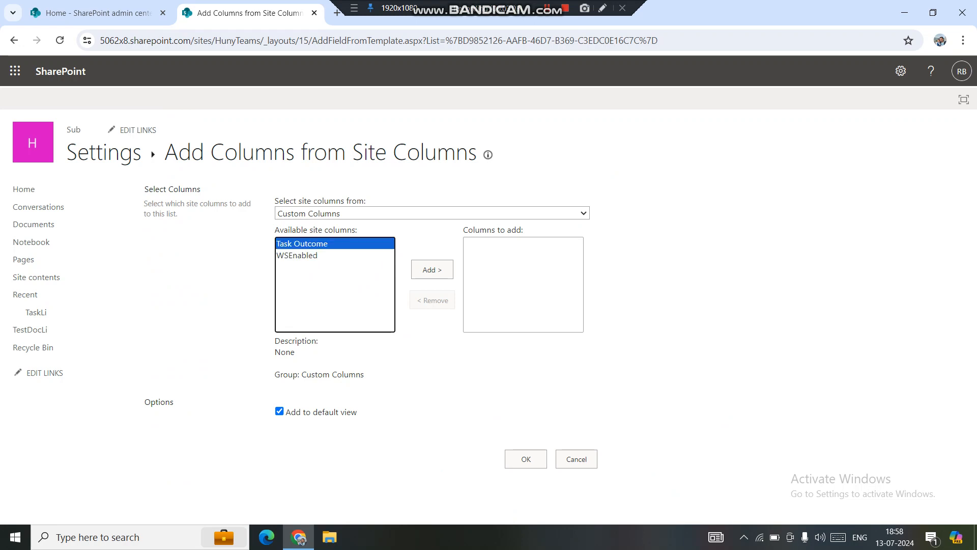
{"action": "left_click", "coordinate": [432, 213]}
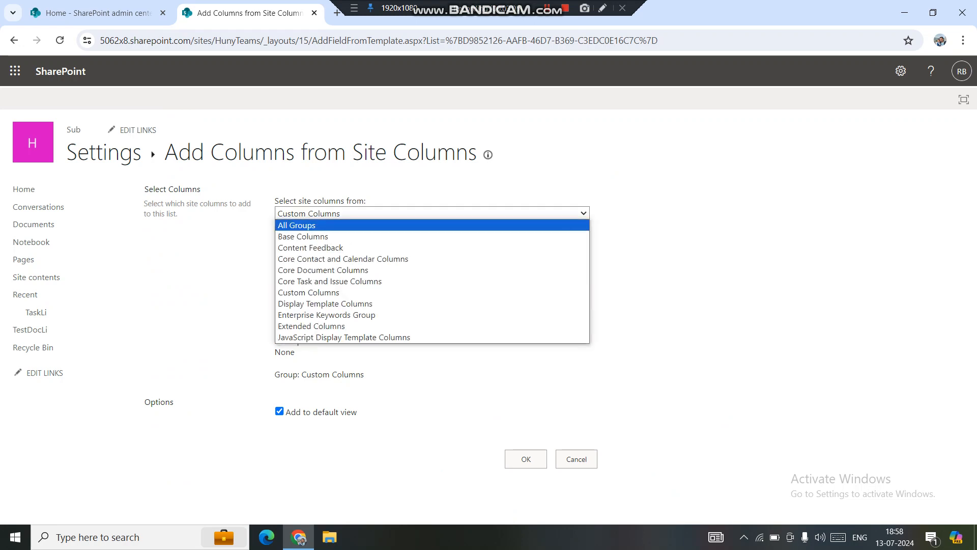
{"action": "left_click", "coordinate": [296, 225]}
Examine the available site columns across All Groups for the Testlicolum library column, including the entries beginning with T
{"action": "left_click", "coordinate": [299, 255]}
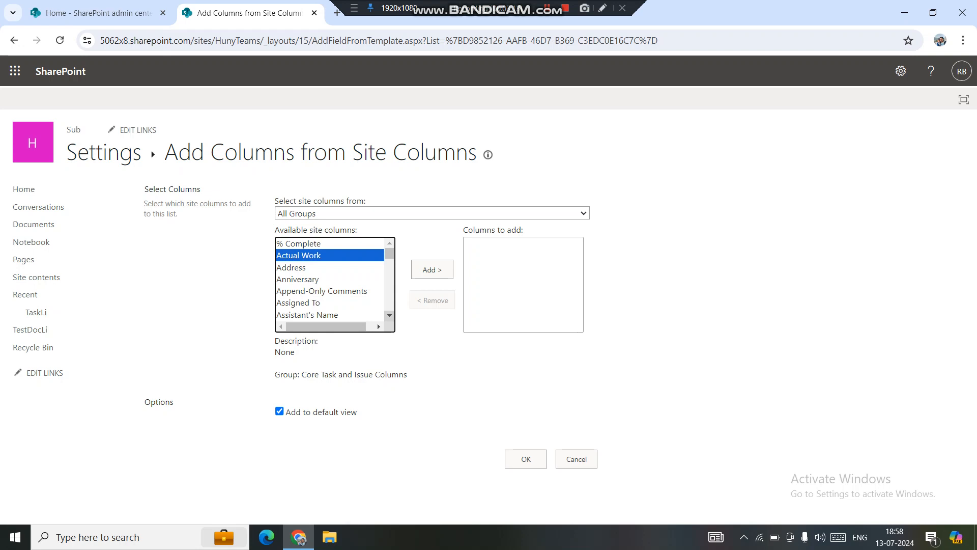
{"action": "scroll", "coordinate": [330, 280], "scroll_direction": "down", "scroll_amount": 6}
{"action": "scroll", "coordinate": [330, 280], "scroll_direction": "down", "scroll_amount": 4}
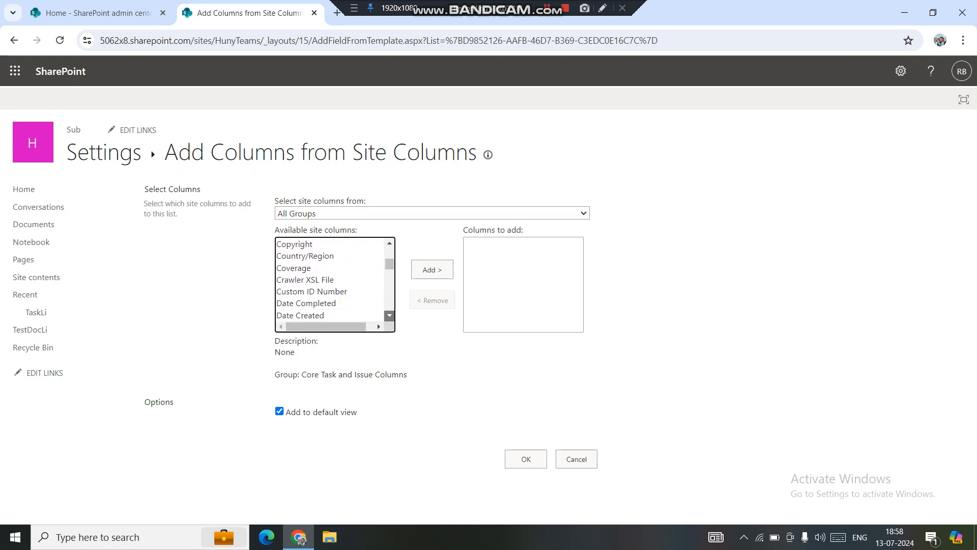
{"action": "scroll", "coordinate": [330, 280], "scroll_direction": "down", "scroll_amount": 2}
{"action": "left_click", "coordinate": [305, 297]}
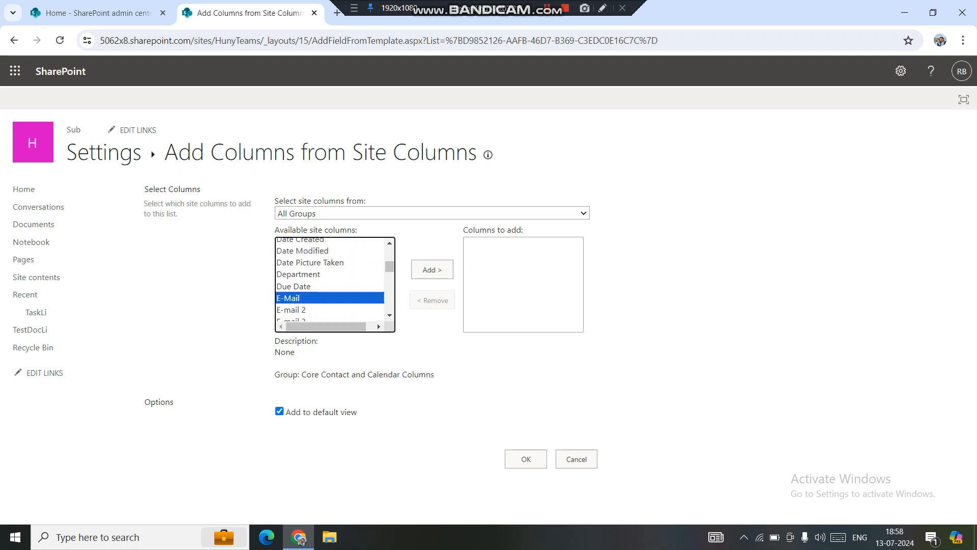
{"action": "key", "text": "t"}
{"action": "key", "text": "Down"}
{"action": "key", "text": "Down"}
{"action": "key", "text": "Down"}
{"action": "key", "text": "Down"}
{"action": "key", "text": "Down"}
{"action": "key", "text": "Down"}
{"action": "key", "text": "Down"}
{"action": "key", "text": "Down"}
{"action": "key", "text": "Down"}
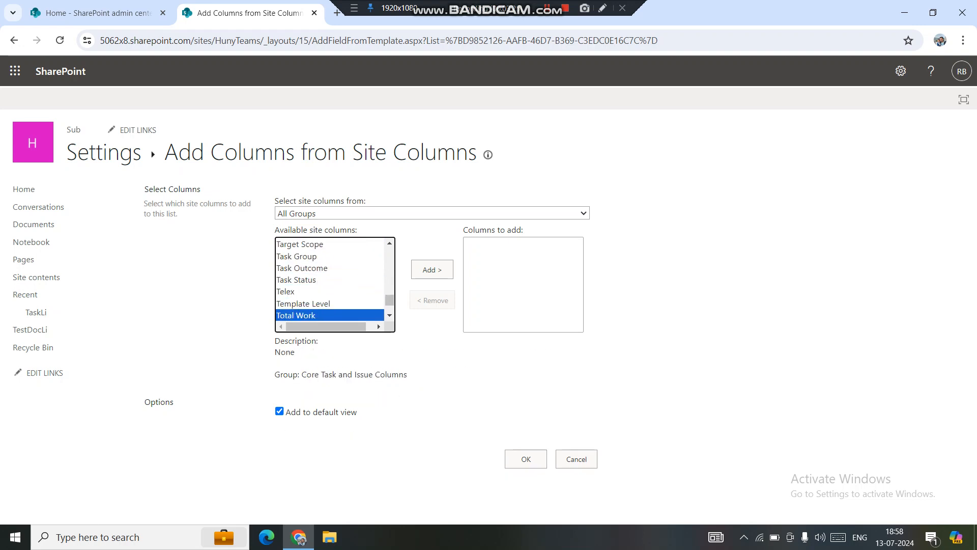
{"action": "key", "text": "Down"}
{"action": "key", "text": "t"}
{"action": "key", "text": "Down"}
{"action": "key", "text": "Down"}
{"action": "key", "text": "Down"}
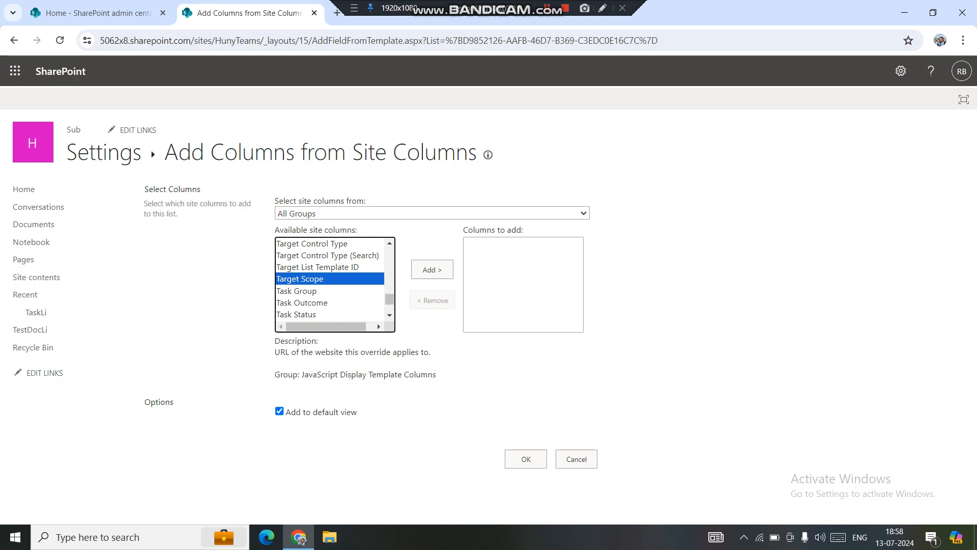
{"action": "scroll", "coordinate": [330, 280], "scroll_direction": "up", "scroll_amount": 20}
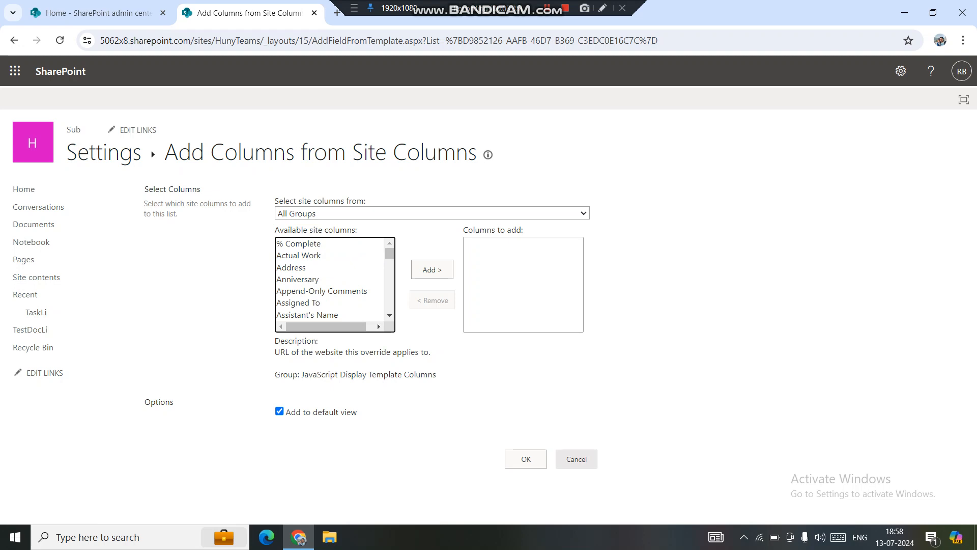
Cancel adding site columns and return to the TestDocLi library's document view
{"action": "left_click", "coordinate": [577, 458]}
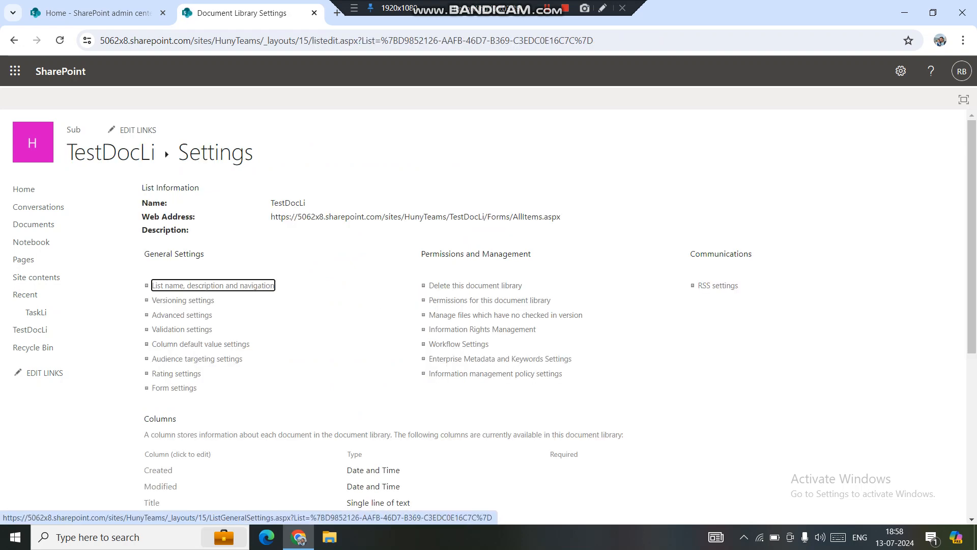
{"action": "left_click", "coordinate": [130, 155]}
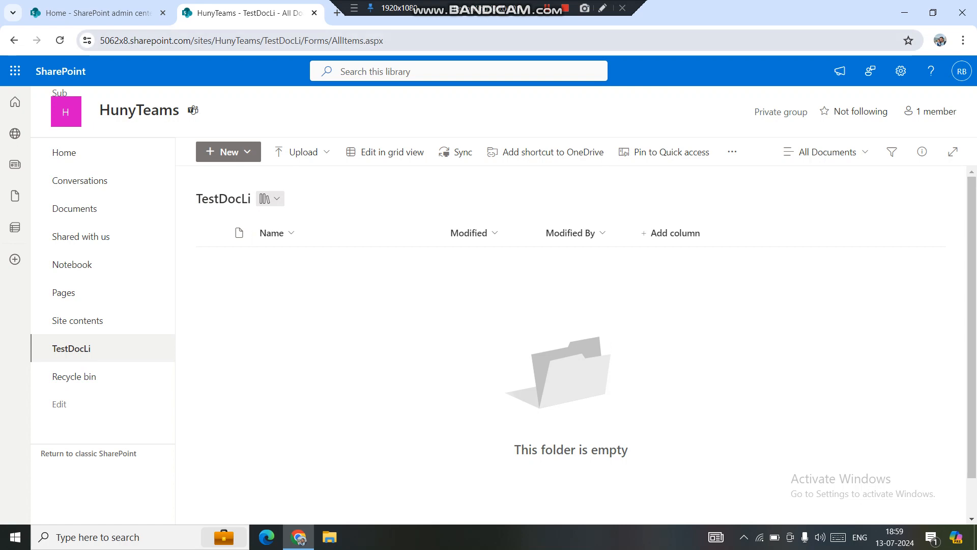
{"action": "left_click_drag", "start_coordinate": [221, 41], "coordinate": [261, 41]}
{"action": "key", "text": "Escape"}
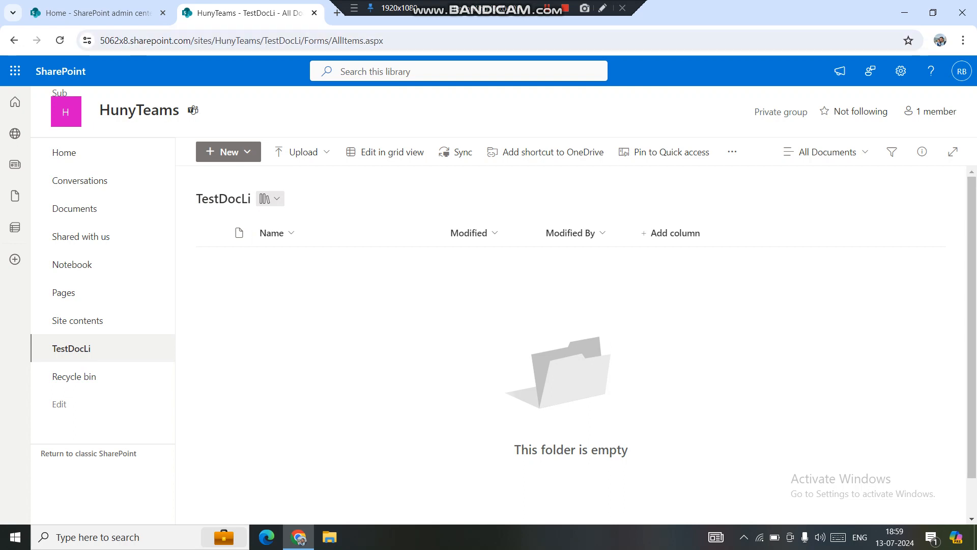
Open the full settings of the HunyTeams site and go to its site columns gallery
{"action": "left_click", "coordinate": [901, 71]}
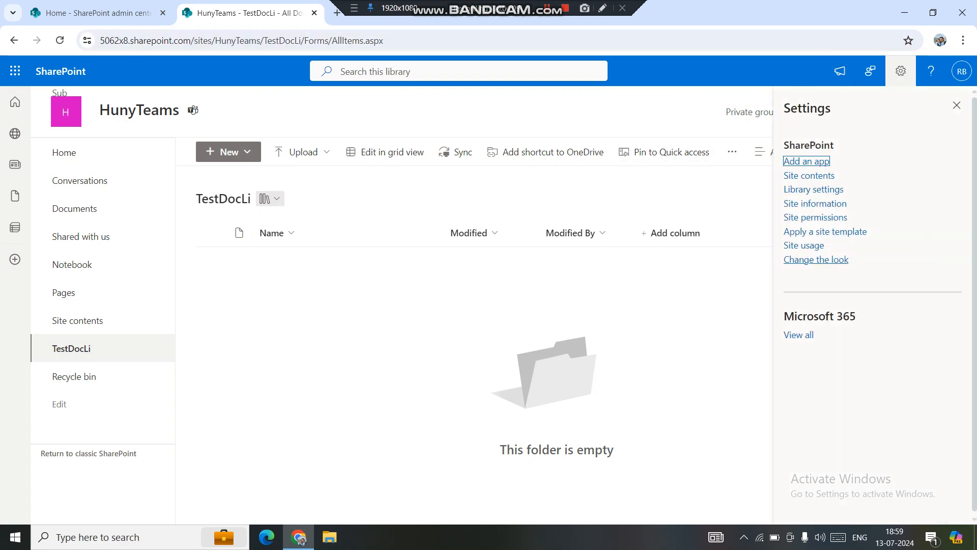
{"action": "left_click", "coordinate": [816, 204]}
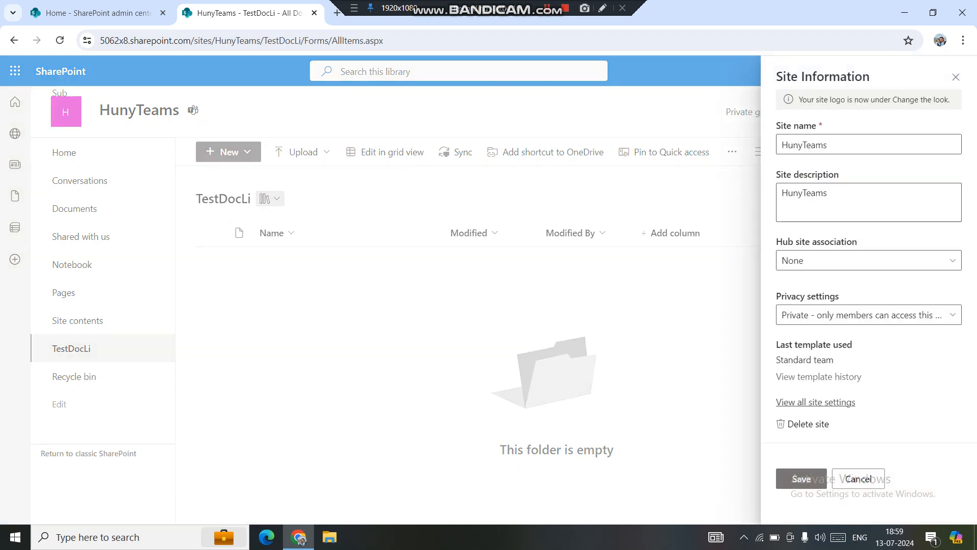
{"action": "left_click", "coordinate": [816, 402]}
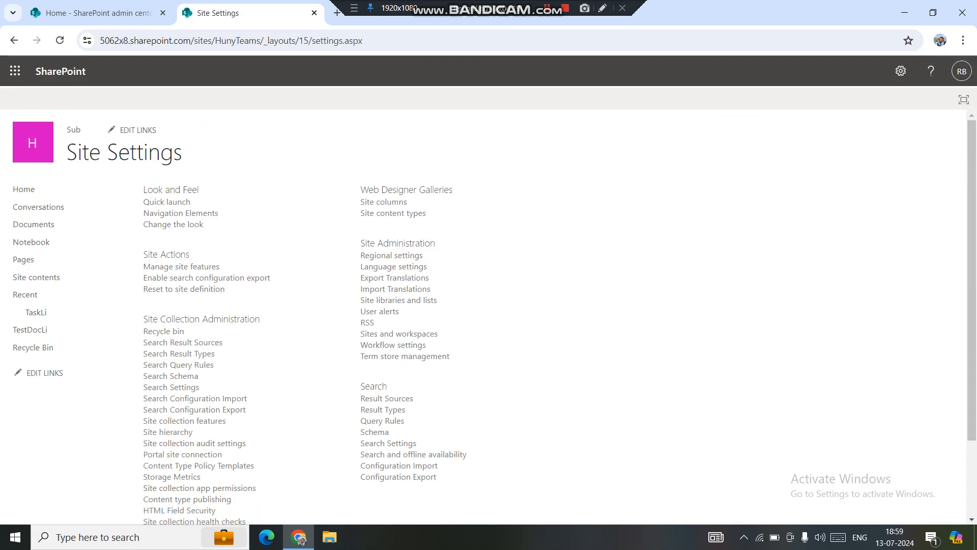
{"action": "left_click", "coordinate": [384, 202]}
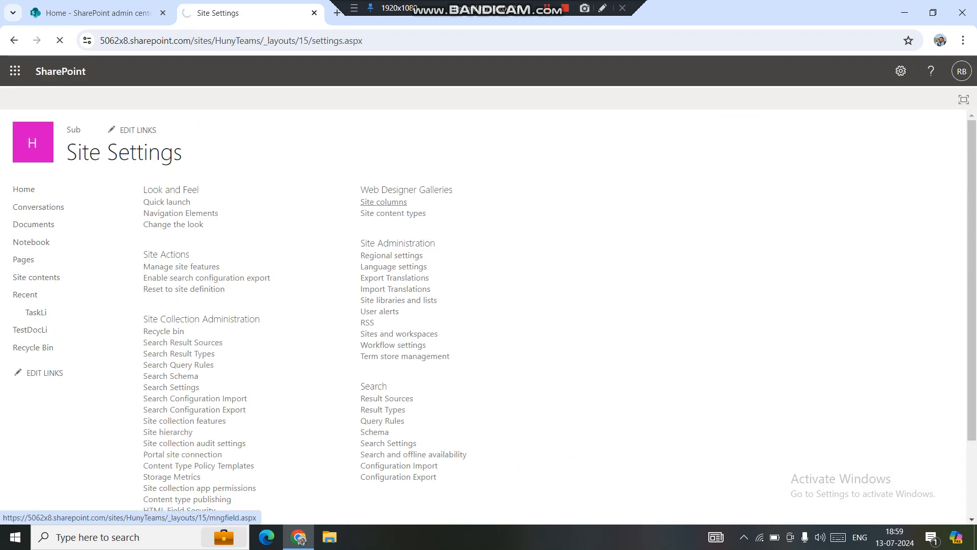
Create a single line of text site column named testsitecol
{"action": "left_click", "coordinate": [165, 195]}
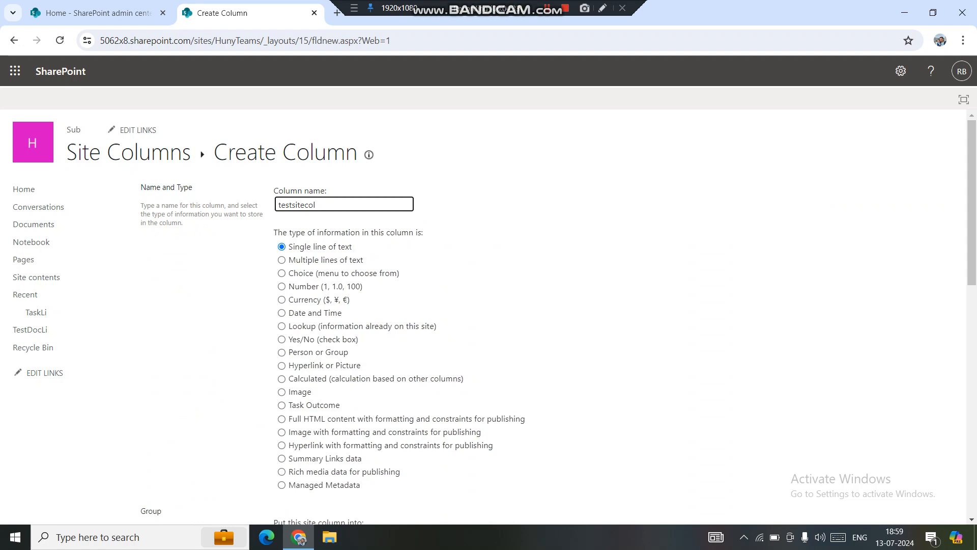
{"action": "left_click_drag", "start_coordinate": [971, 203], "coordinate": [972, 433]}
{"action": "left_click", "coordinate": [876, 455]}
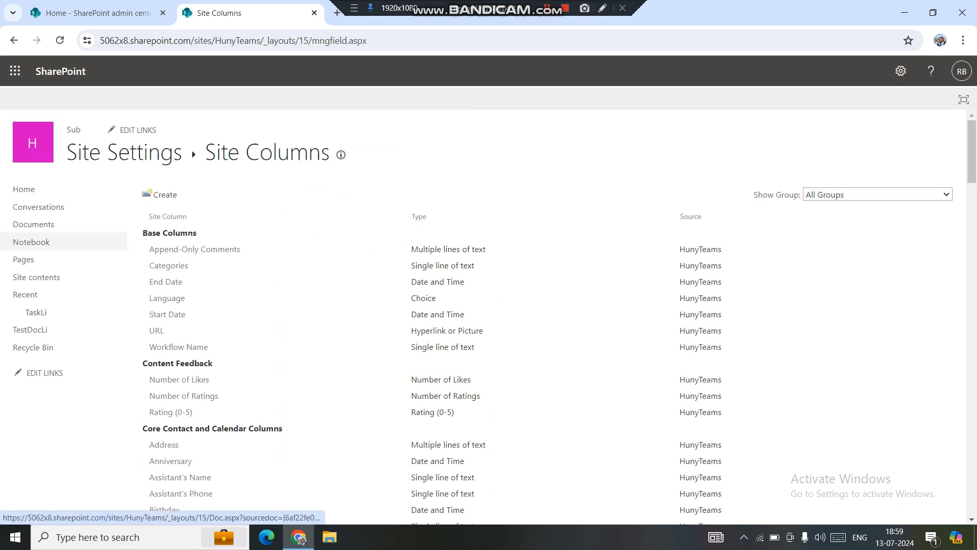
Open the Documents library's full settings and start adding from existing site columns
{"action": "left_click", "coordinate": [33, 224]}
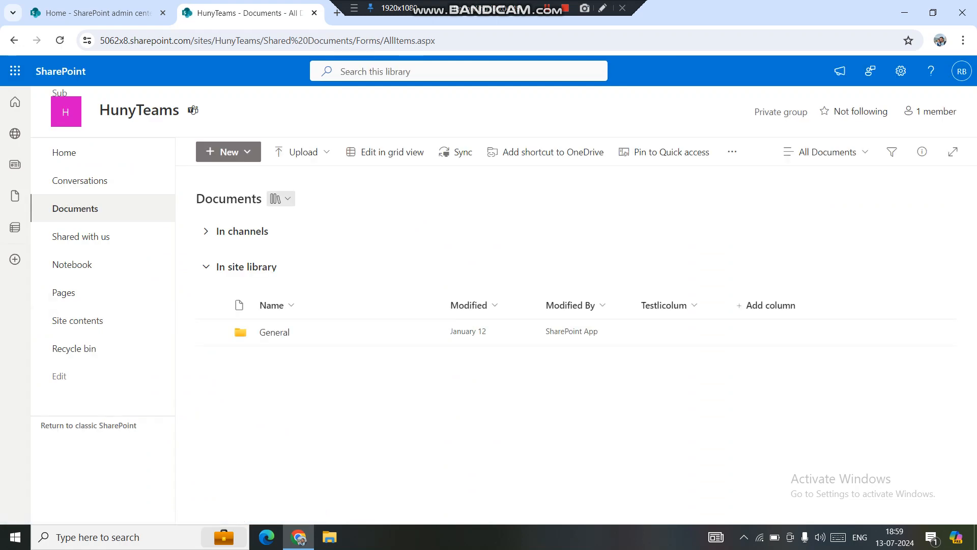
{"action": "left_click", "coordinate": [901, 71]}
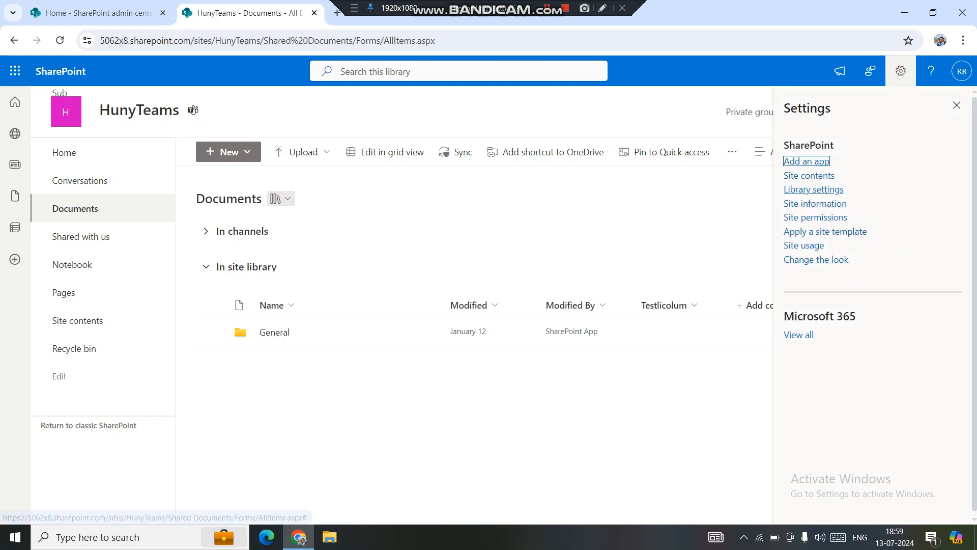
{"action": "left_click", "coordinate": [813, 189]}
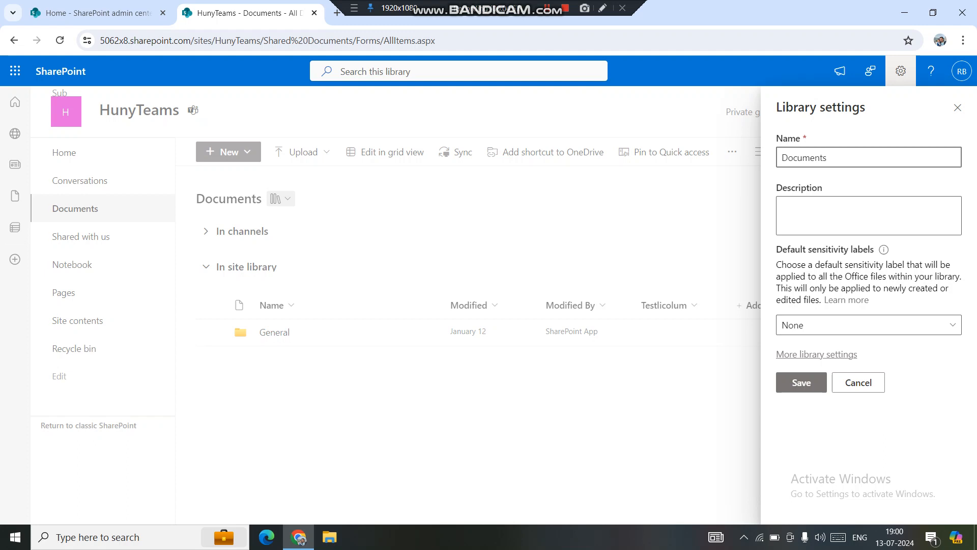
{"action": "left_click", "coordinate": [817, 354]}
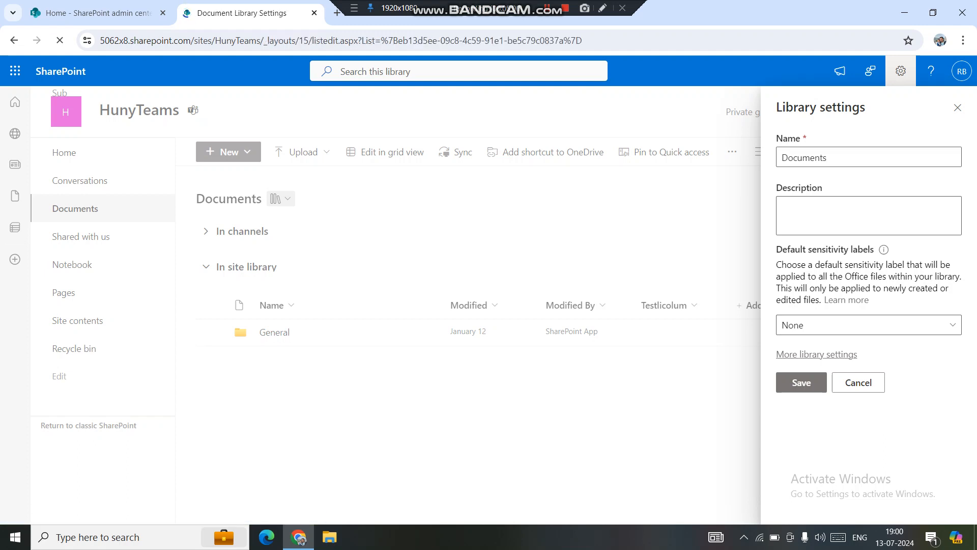
{"action": "left_click_drag", "start_coordinate": [972, 224], "coordinate": [972, 393]}
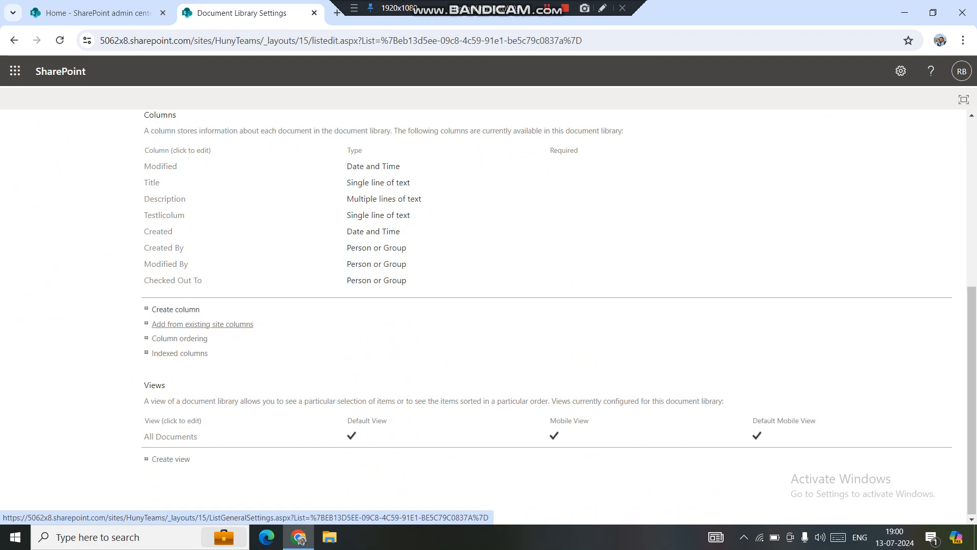
{"action": "left_click", "coordinate": [202, 324]}
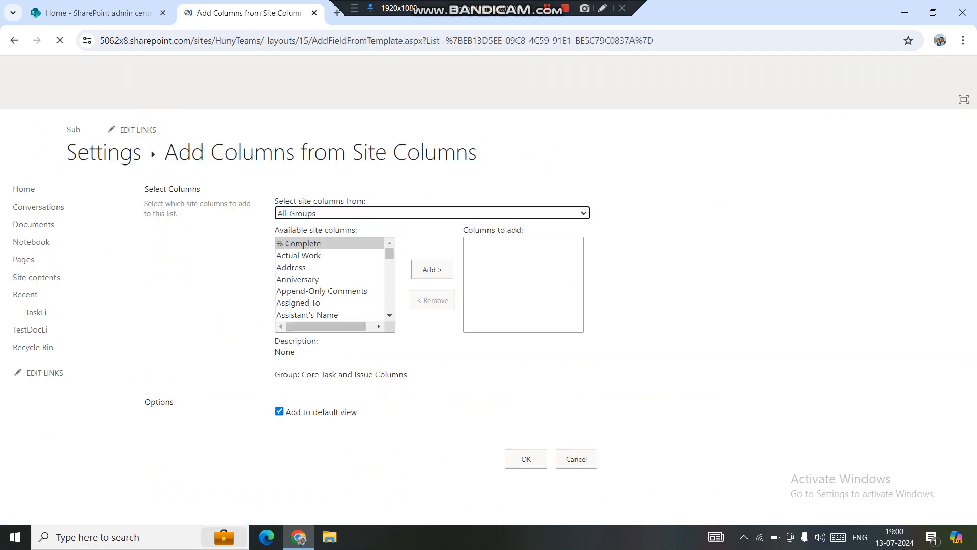
Add testsitecol from the Custom Columns group to the Documents library and its default view, and check it in the library
{"action": "left_click", "coordinate": [432, 213]}
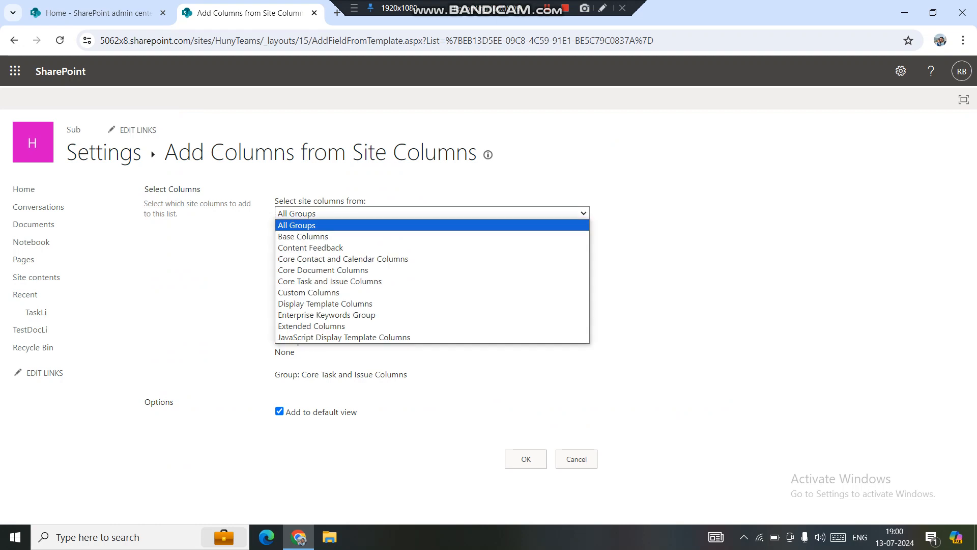
{"action": "left_click", "coordinate": [357, 292]}
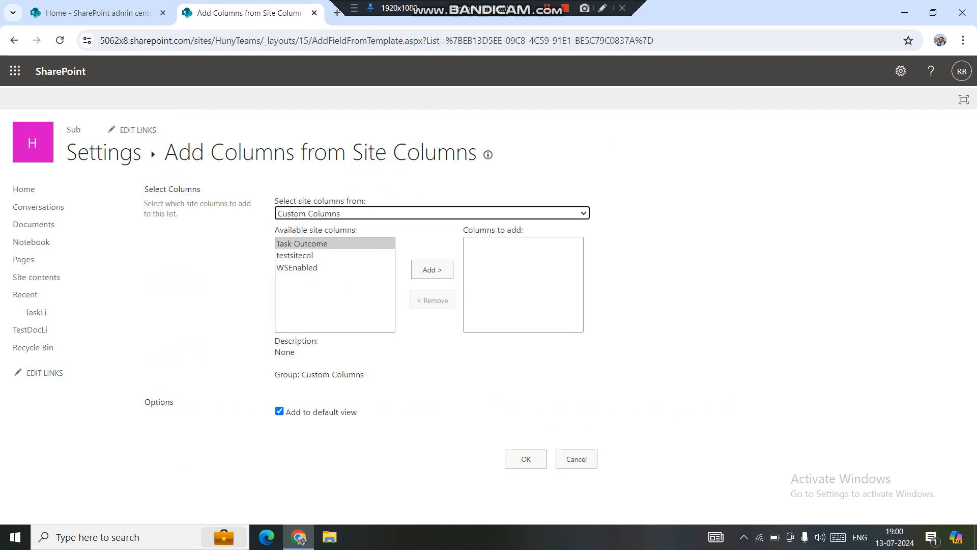
{"action": "left_click", "coordinate": [295, 256]}
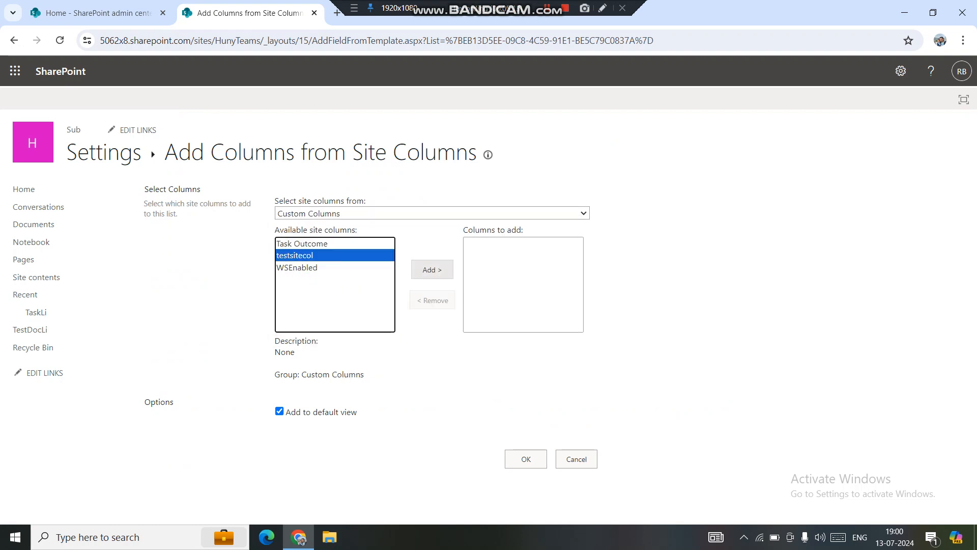
{"action": "left_click", "coordinate": [432, 269]}
{"action": "left_click", "coordinate": [526, 459]}
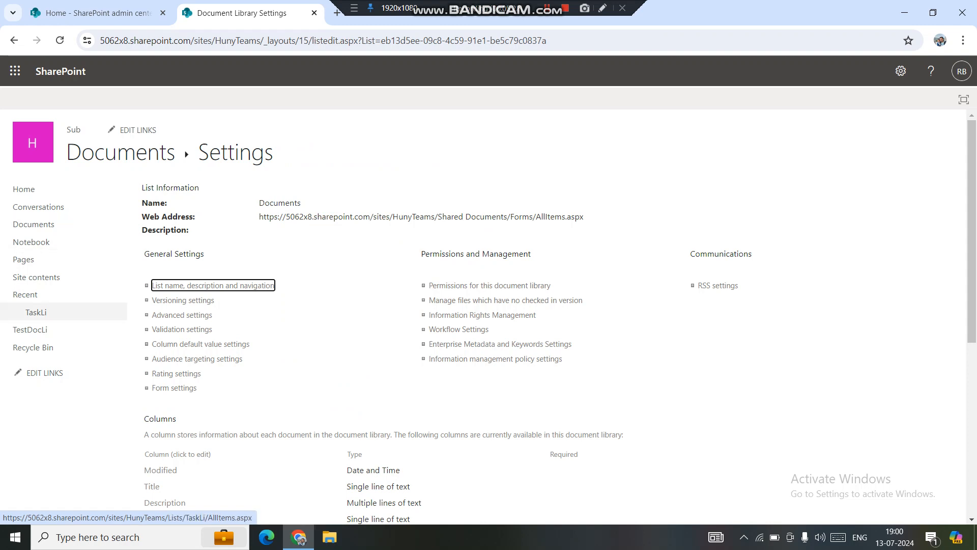
{"action": "left_click", "coordinate": [122, 153]}
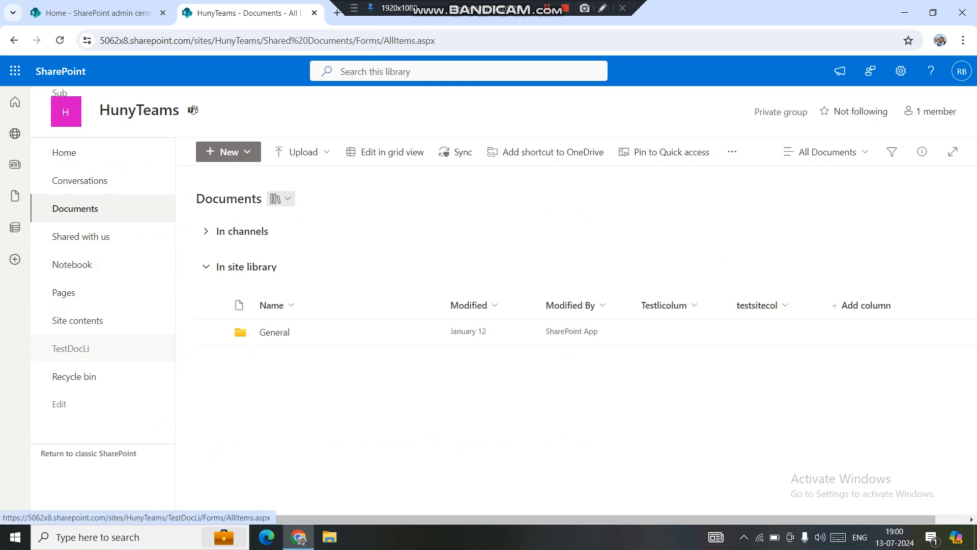
Go to the TestDocLi library, open its full settings and start adding from existing site columns
{"action": "left_click", "coordinate": [89, 351]}
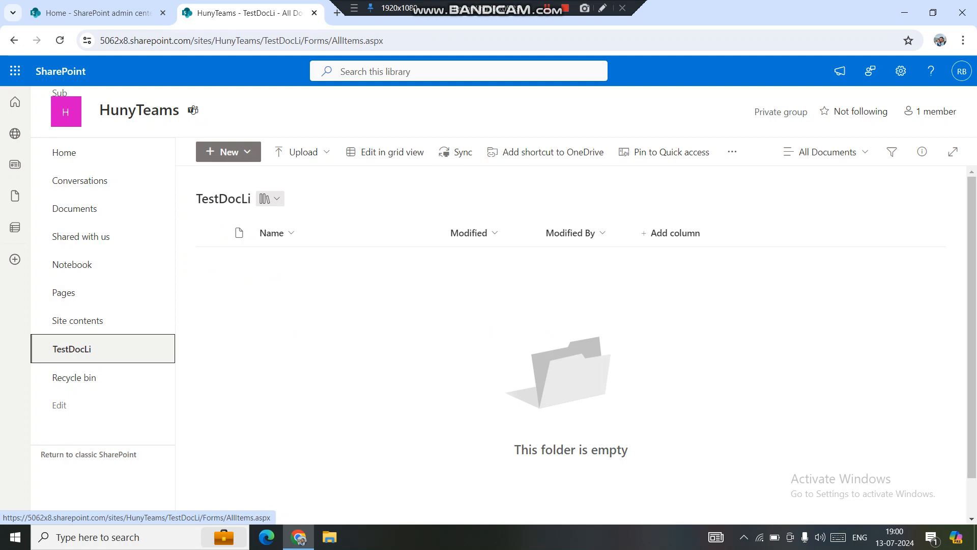
{"action": "left_click", "coordinate": [901, 70]}
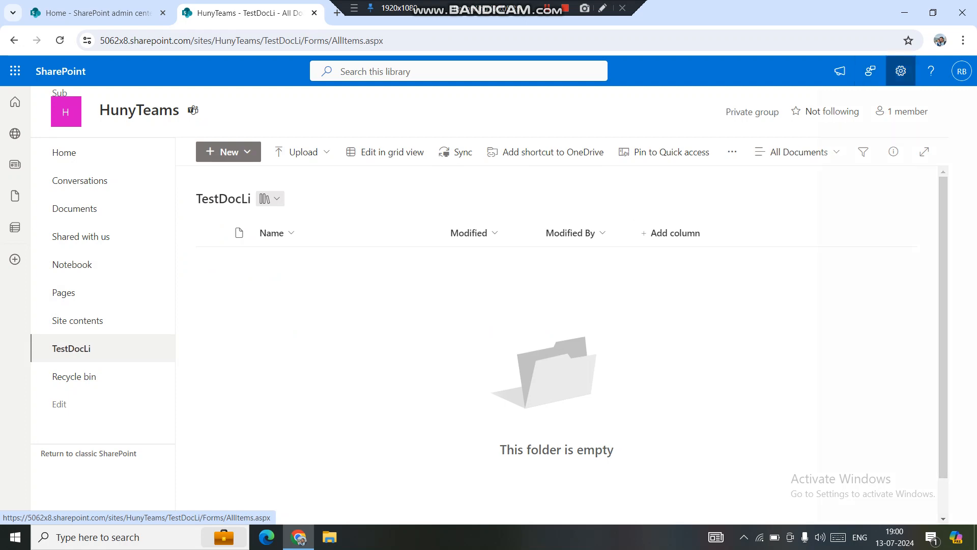
{"action": "left_click", "coordinate": [813, 203]}
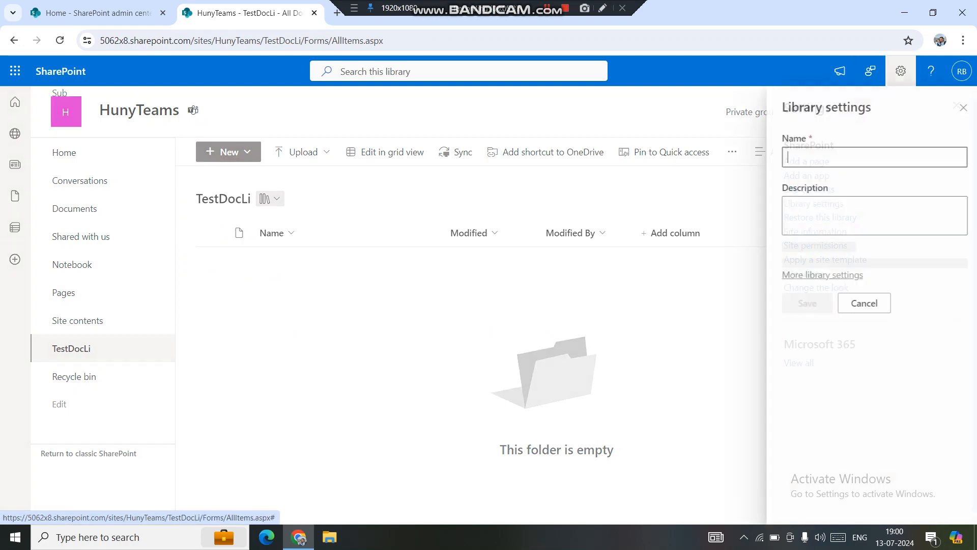
{"action": "left_click", "coordinate": [816, 354]}
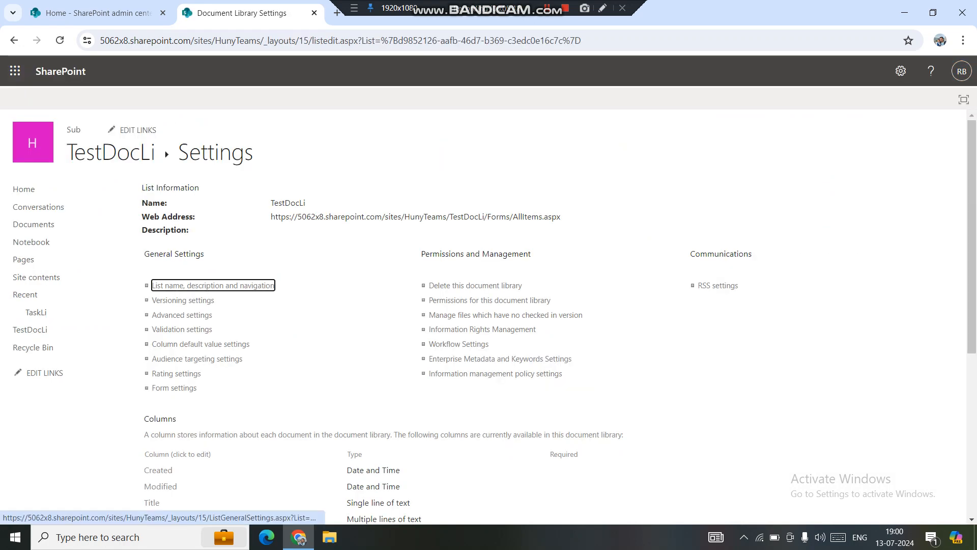
{"action": "left_click_drag", "start_coordinate": [971, 224], "coordinate": [972, 386]}
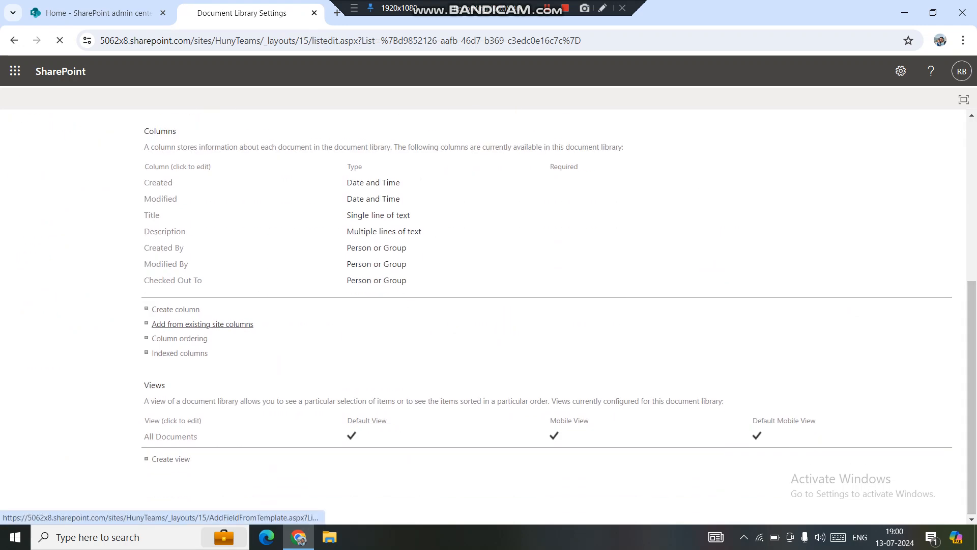
{"action": "left_click", "coordinate": [202, 324]}
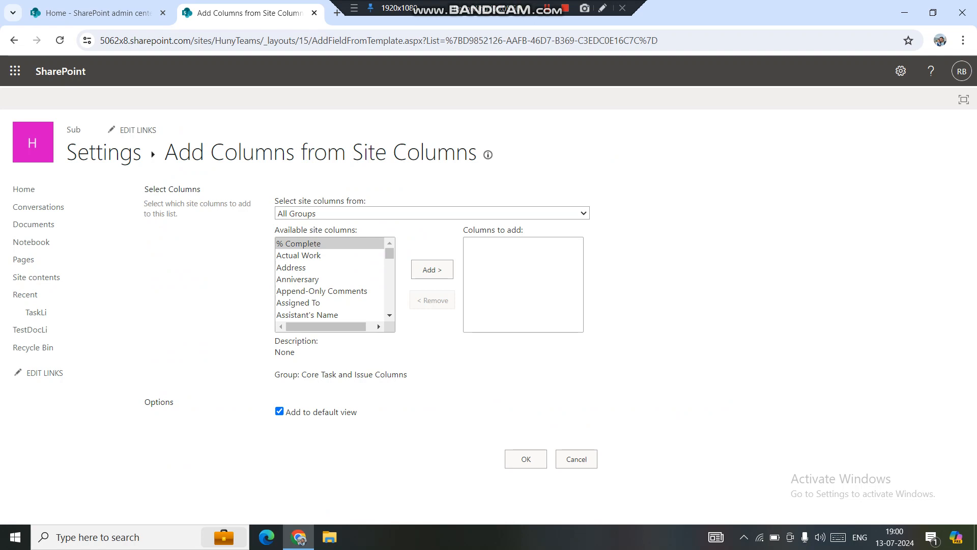
Add the testsitecol site column from the Custom Columns group to the TestDocLi library and its default view
{"action": "left_click", "coordinate": [432, 213]}
{"action": "left_click", "coordinate": [326, 292]}
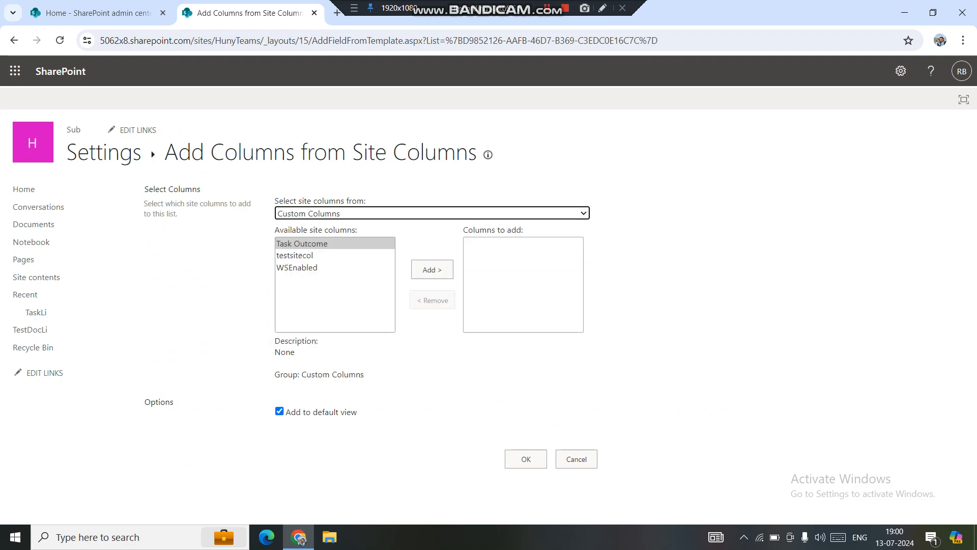
{"action": "left_click", "coordinate": [296, 256]}
{"action": "left_click", "coordinate": [432, 270]}
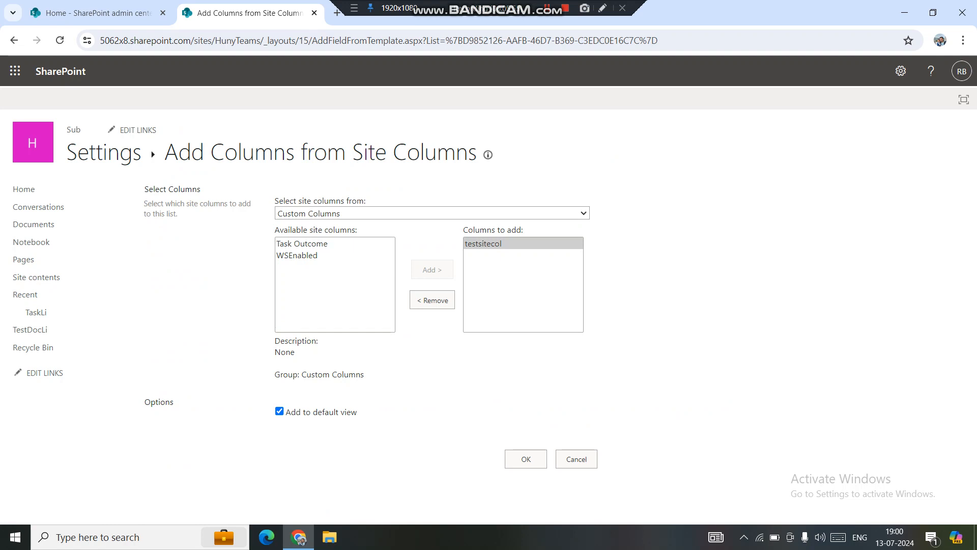
{"action": "left_click", "coordinate": [526, 459]}
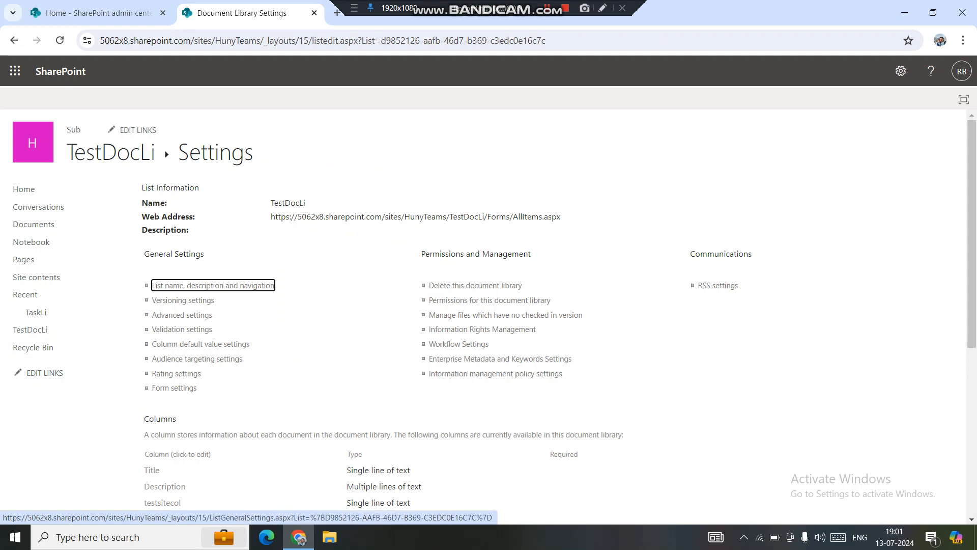
Open the Sub subsite from the subsites listed in the HunyTeams site contents
{"action": "left_click", "coordinate": [36, 277]}
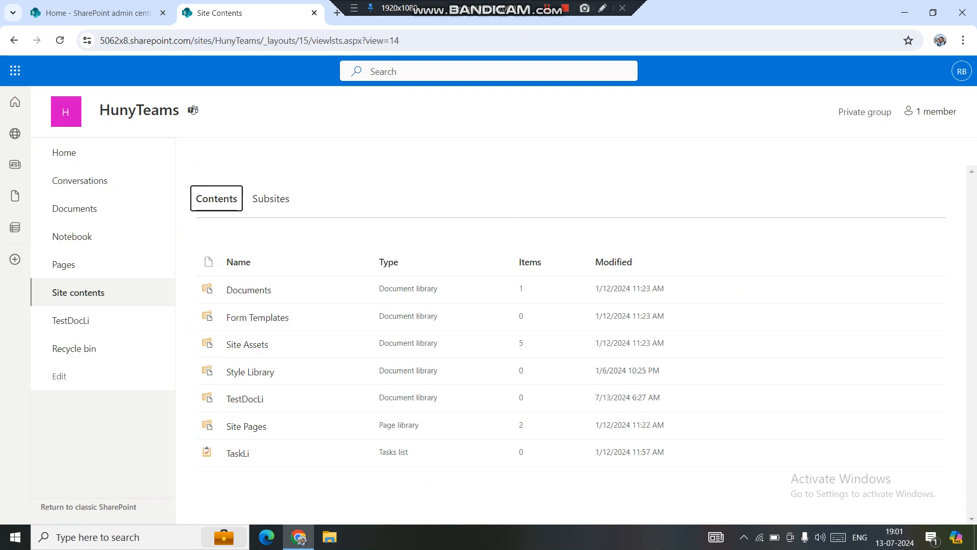
{"action": "left_click", "coordinate": [271, 199]}
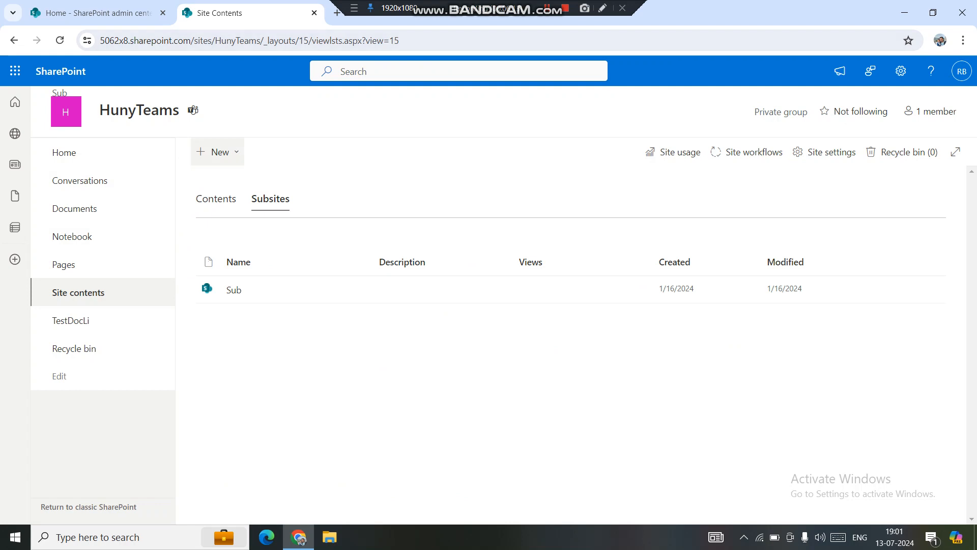
{"action": "left_click", "coordinate": [234, 289]}
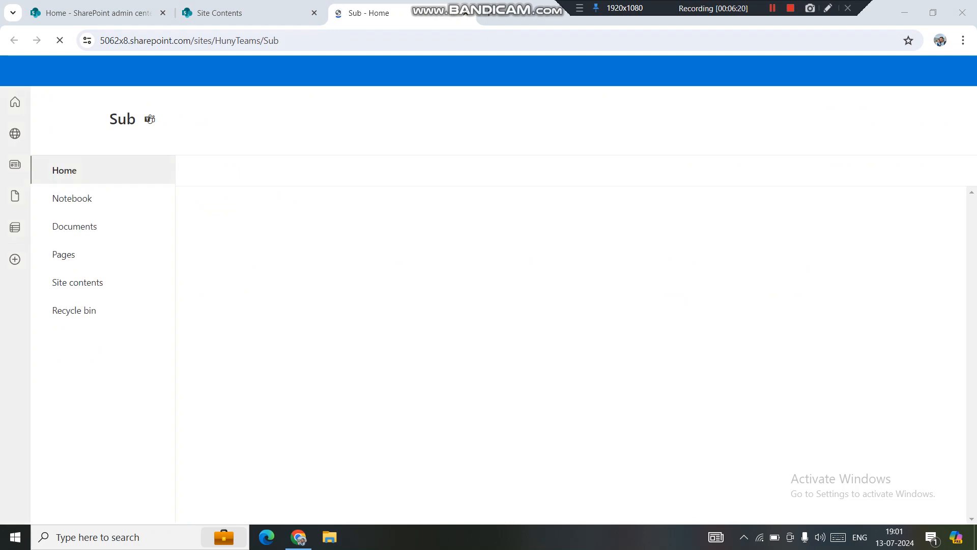
Highlight the HunyTeams and Sub parts of the subsite's web address to point out the parent and child sites
{"action": "left_click_drag", "start_coordinate": [214, 40], "coordinate": [261, 40]}
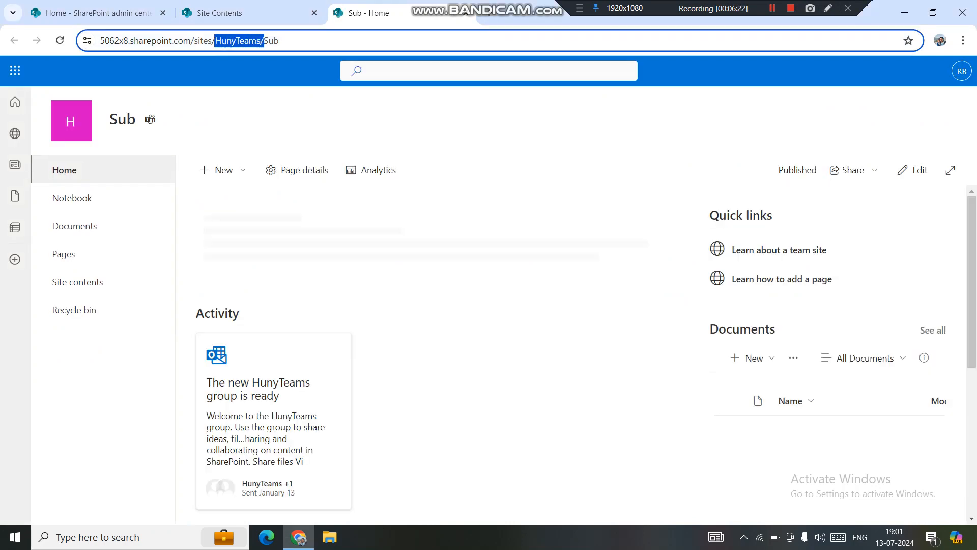
{"action": "left_click", "coordinate": [286, 41]}
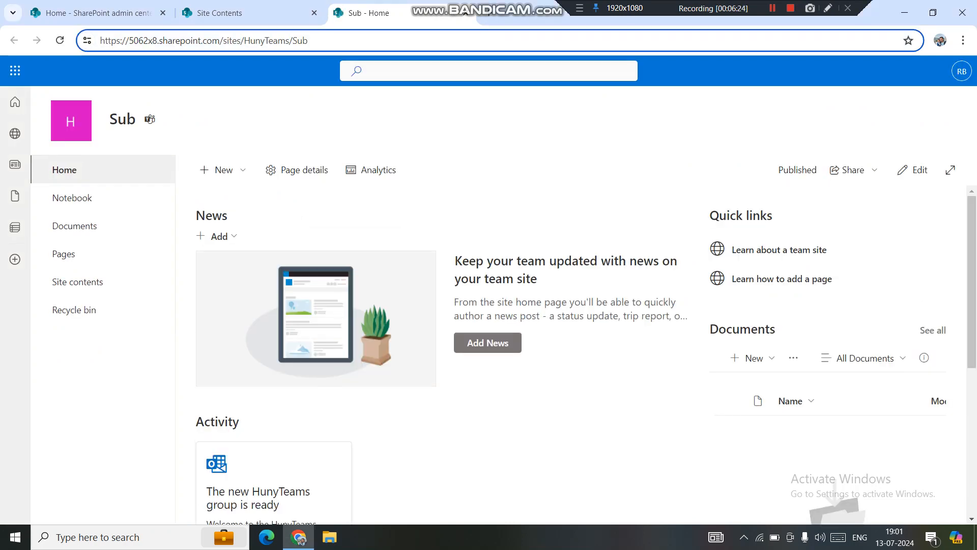
{"action": "key", "text": "shift+Left"}
{"action": "key", "text": "shift+Left"}
{"action": "key", "text": "shift+Left"}
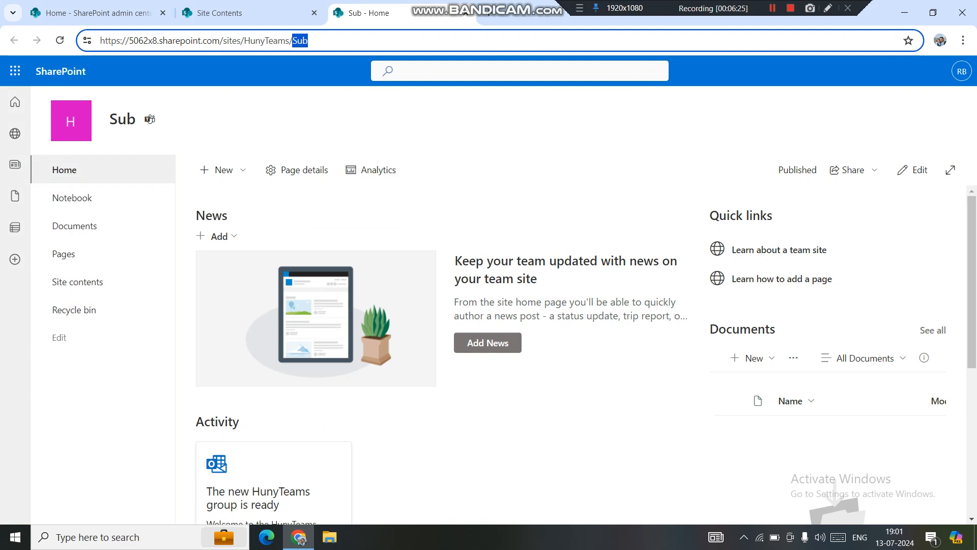
{"action": "left_click_drag", "start_coordinate": [245, 40], "coordinate": [285, 40]}
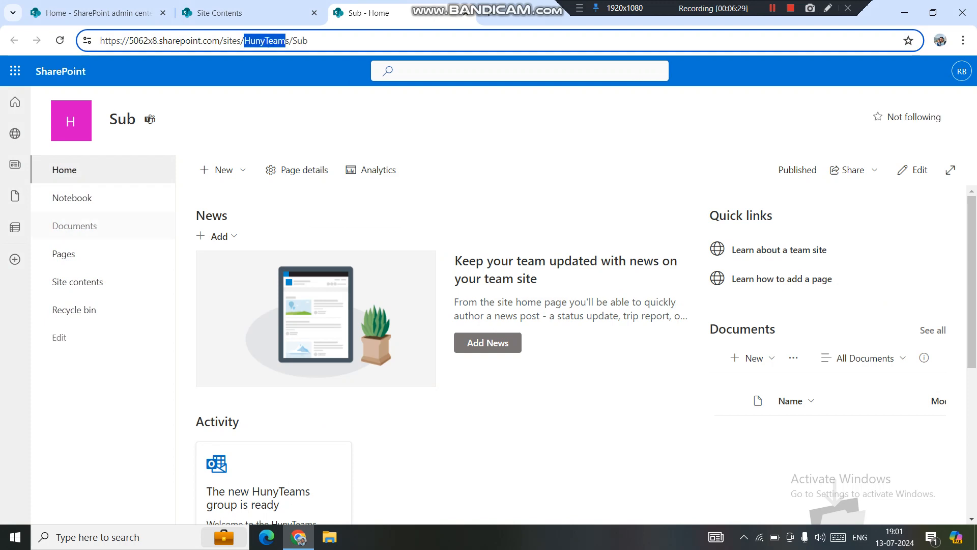
Open the full settings of the Sub site's Documents library and start adding from existing site columns
{"action": "left_click", "coordinate": [75, 226]}
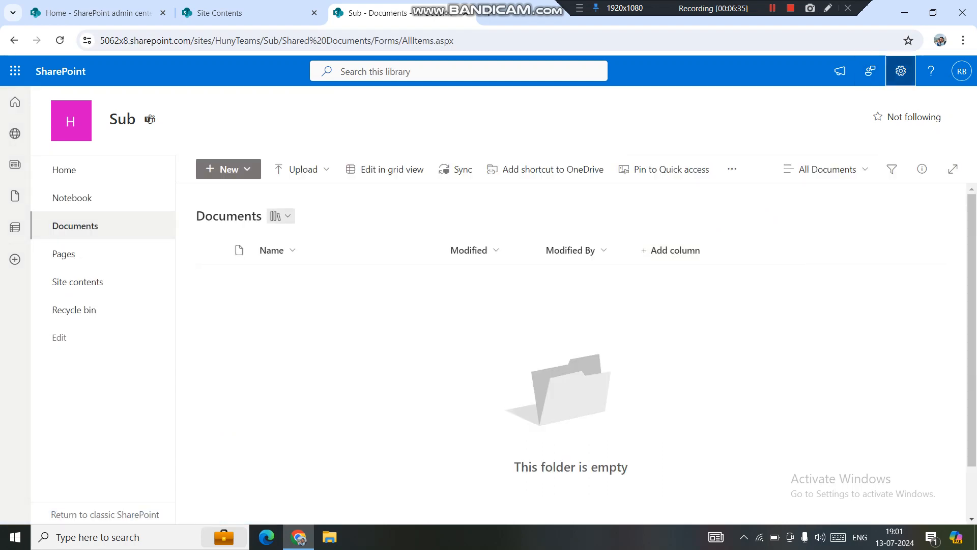
{"action": "left_click", "coordinate": [901, 71]}
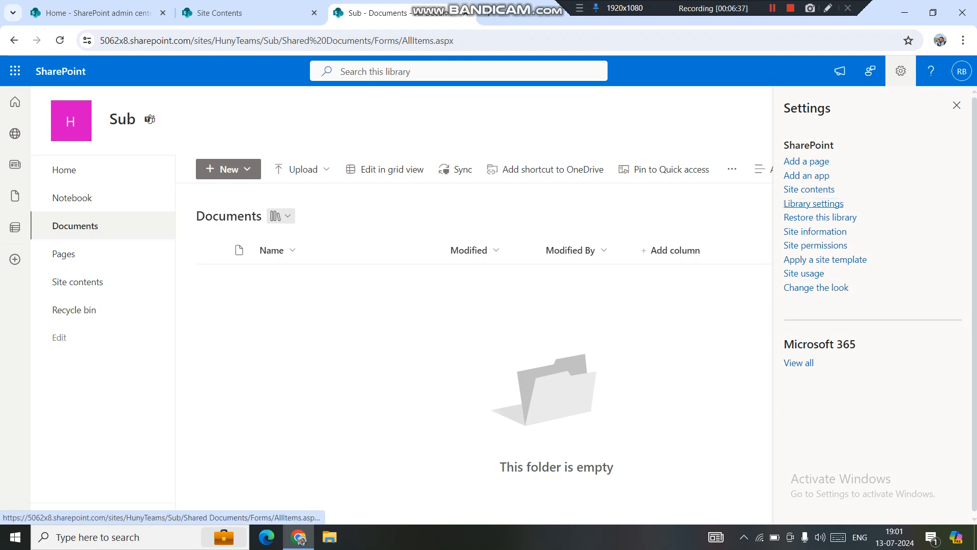
{"action": "left_click", "coordinate": [813, 204]}
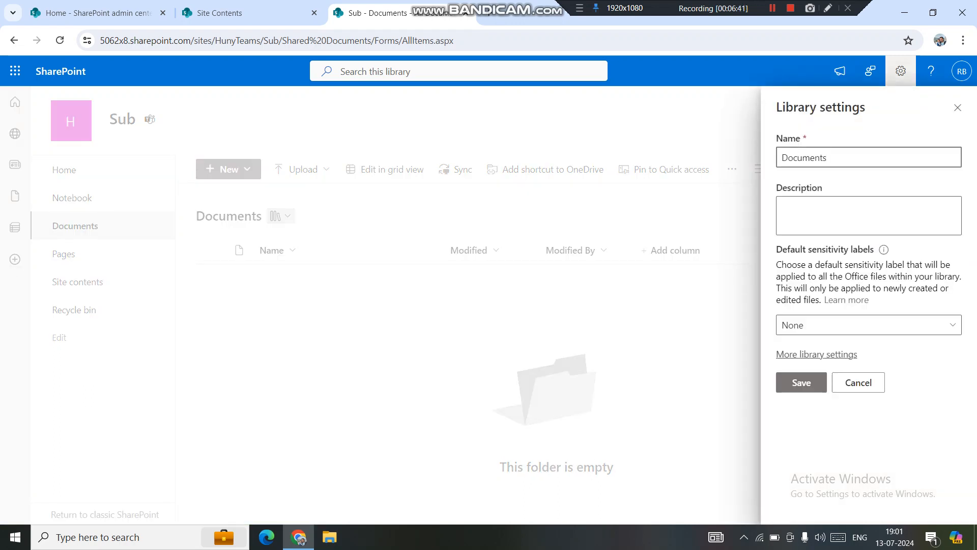
{"action": "left_click", "coordinate": [817, 354]}
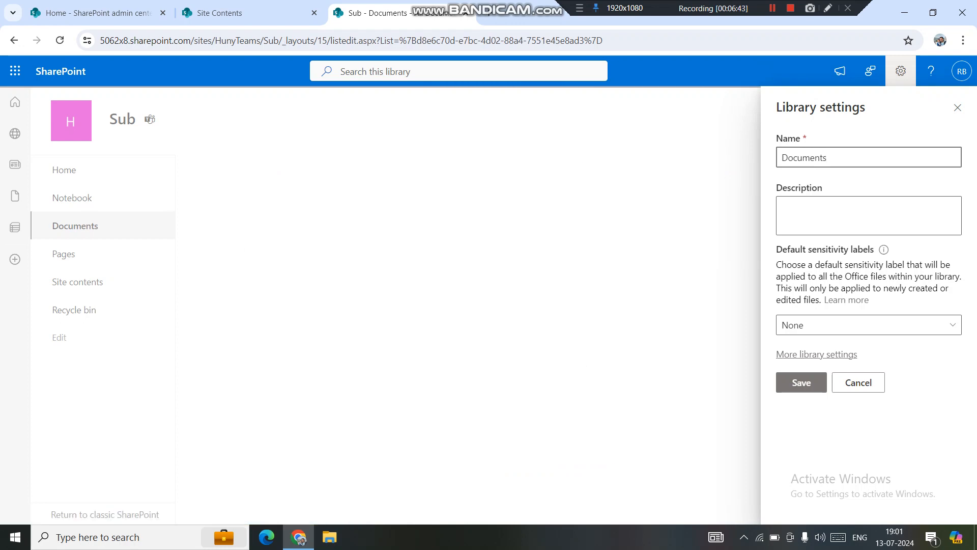
{"action": "key", "text": "alt+Left"}
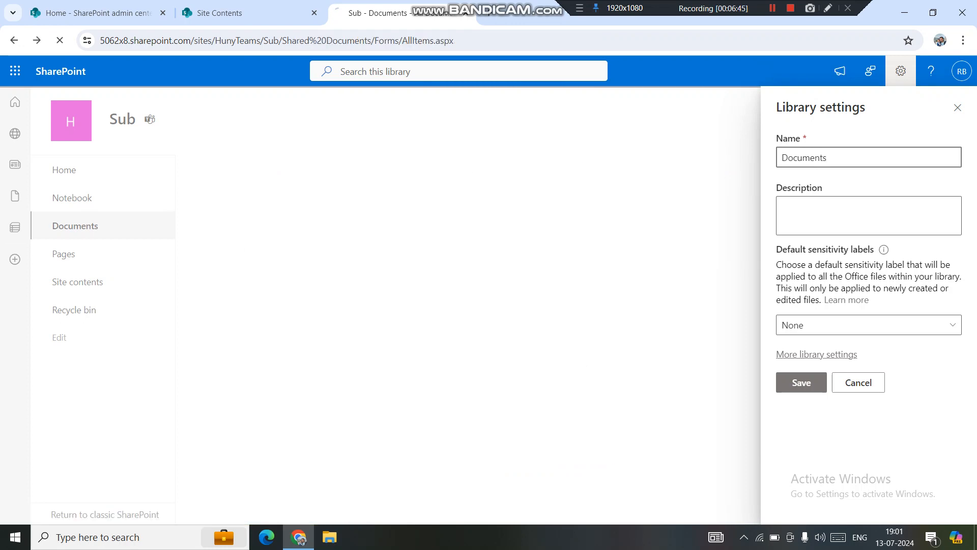
{"action": "key", "text": "alt+Right"}
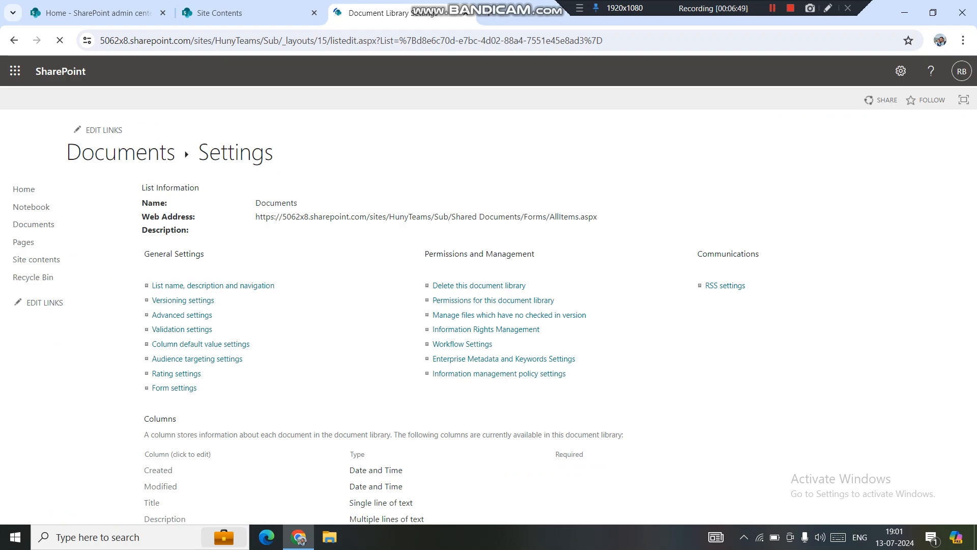
{"action": "scroll", "coordinate": [488, 305], "scroll_direction": "down", "scroll_amount": 5}
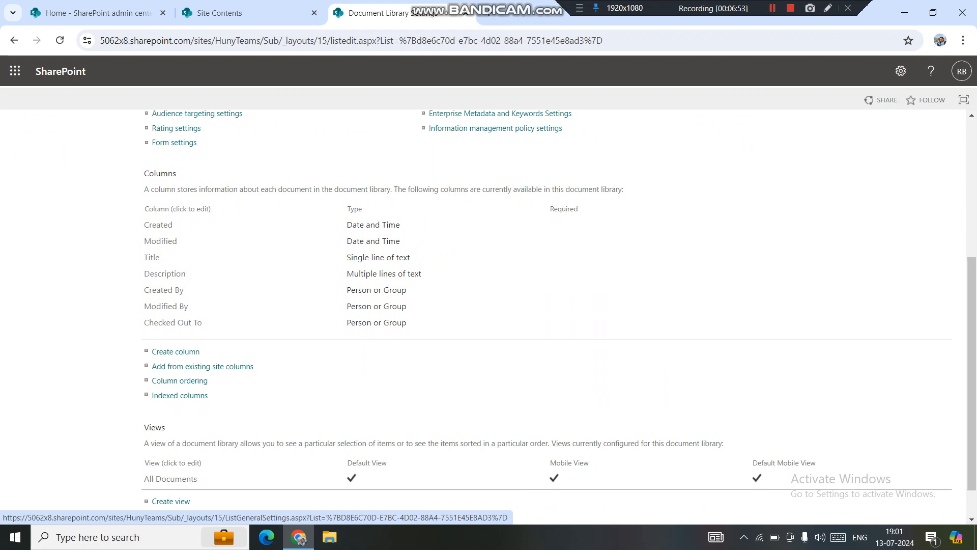
{"action": "left_click", "coordinate": [203, 367]}
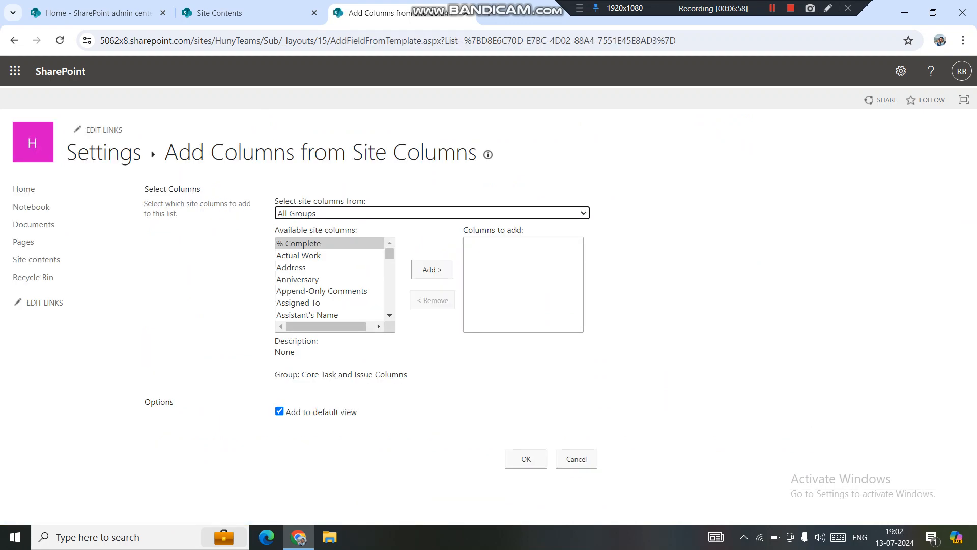
Add testsitecol from the Custom Columns group to the Sub site's Documents library and its default view
{"action": "left_click", "coordinate": [432, 213]}
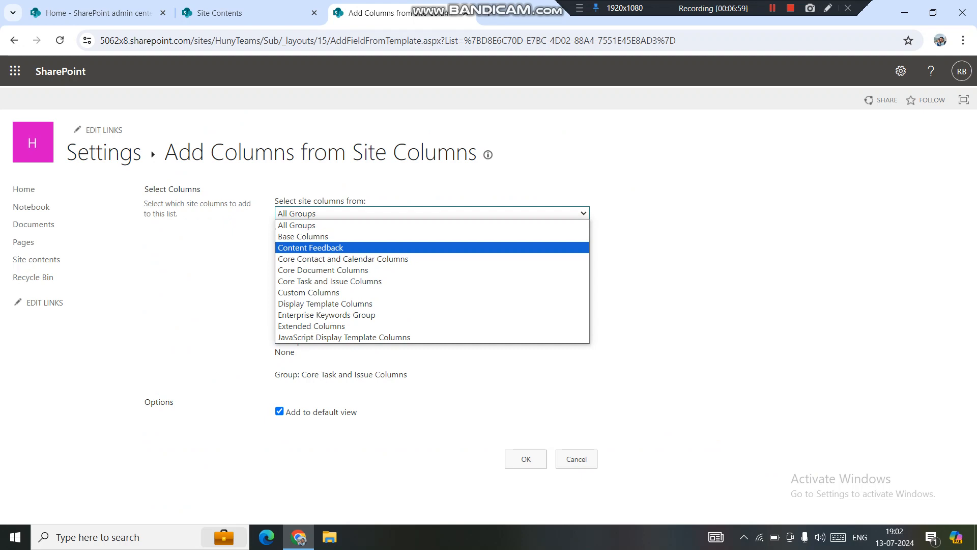
{"action": "key", "text": "Down"}
{"action": "key", "text": "Down"}
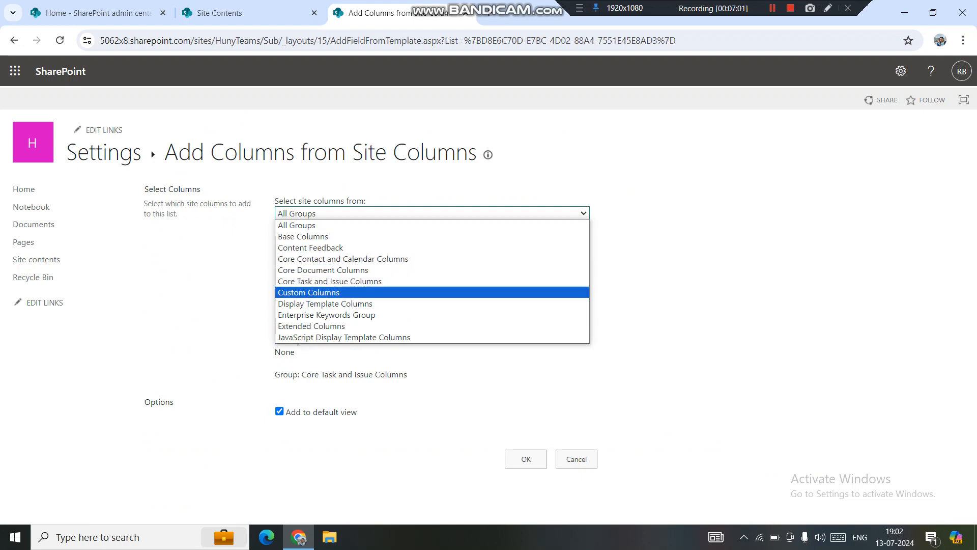
{"action": "key", "text": "Return"}
{"action": "left_click", "coordinate": [294, 255]}
{"action": "left_click", "coordinate": [433, 270]}
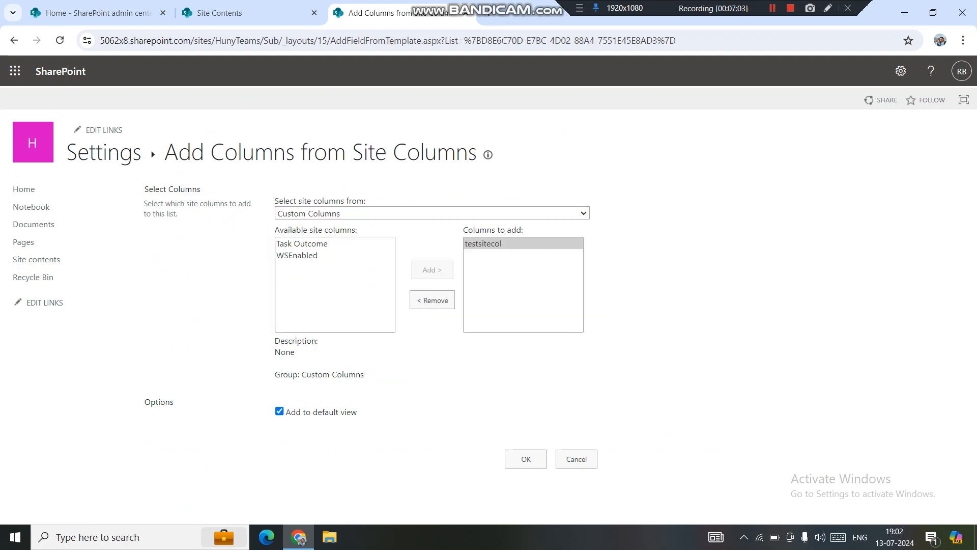
{"action": "double_click", "coordinate": [269, 40]}
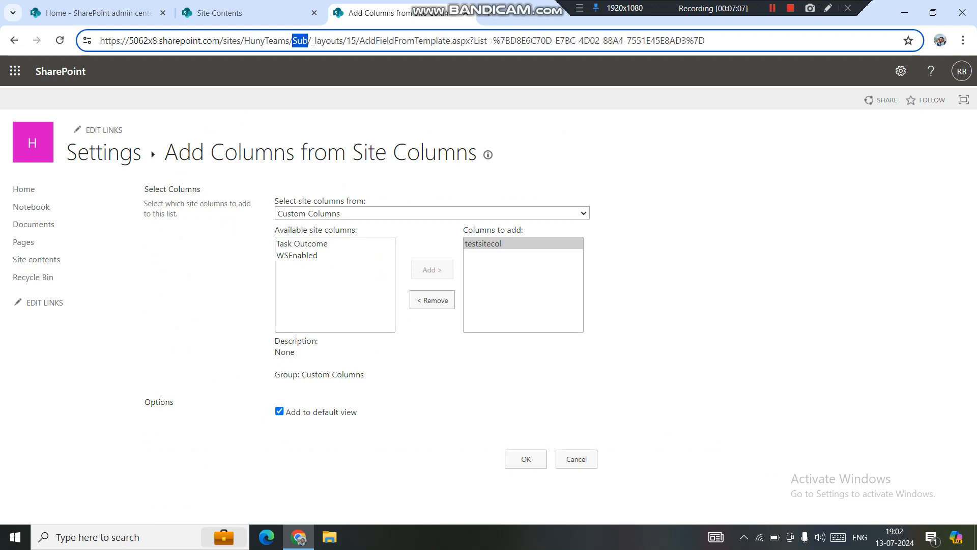
{"action": "left_click", "coordinate": [526, 459]}
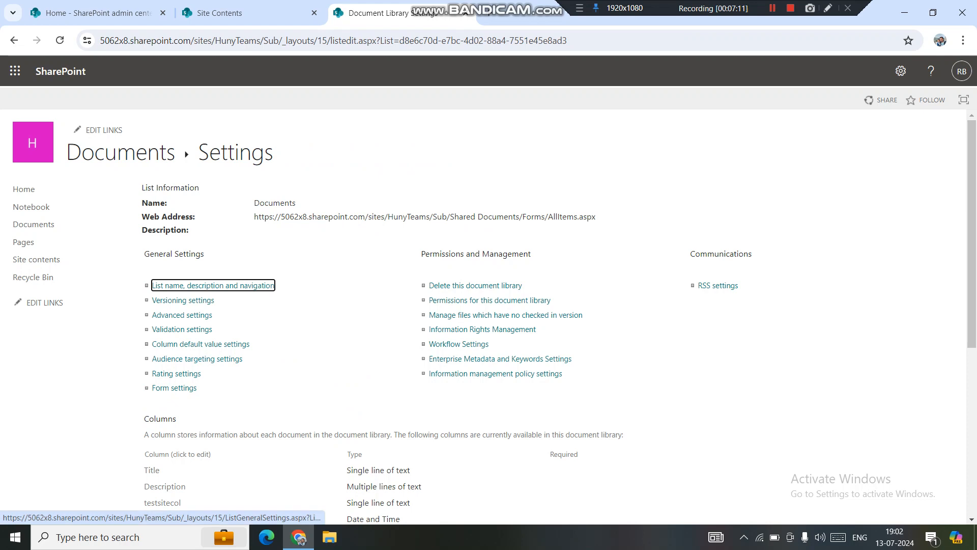
View the Sub site's own subsites list and highlight HunyTeams in the address, ending on the Sub home page
{"action": "left_click", "coordinate": [213, 286]}
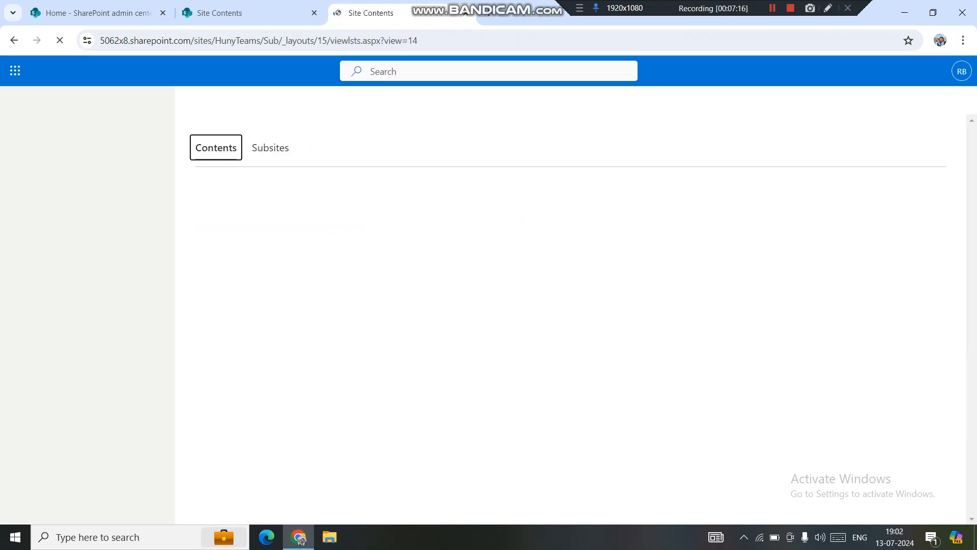
{"action": "left_click", "coordinate": [271, 216]}
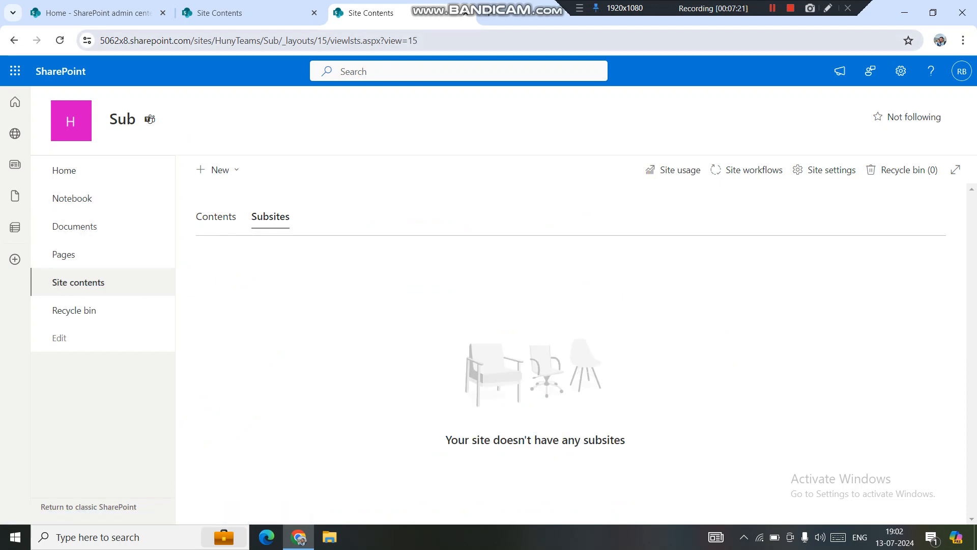
{"action": "left_click_drag", "start_coordinate": [215, 41], "coordinate": [257, 41]}
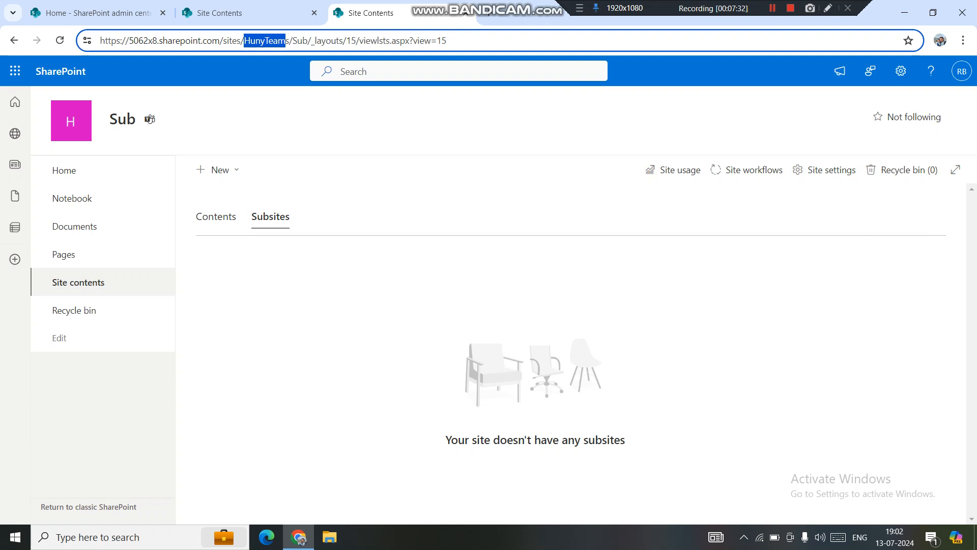
{"action": "left_click", "coordinate": [256, 41]}
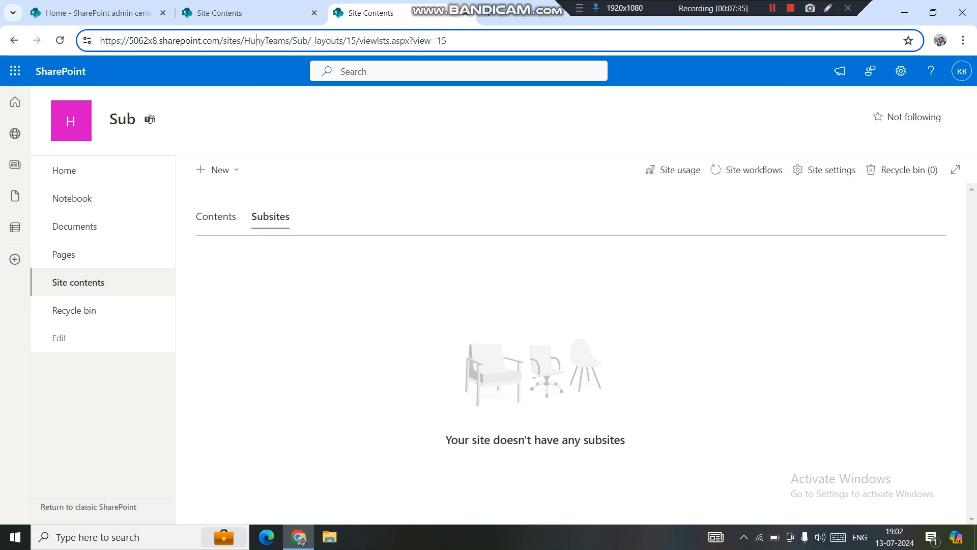
{"action": "left_click_drag", "start_coordinate": [240, 41], "coordinate": [290, 41]}
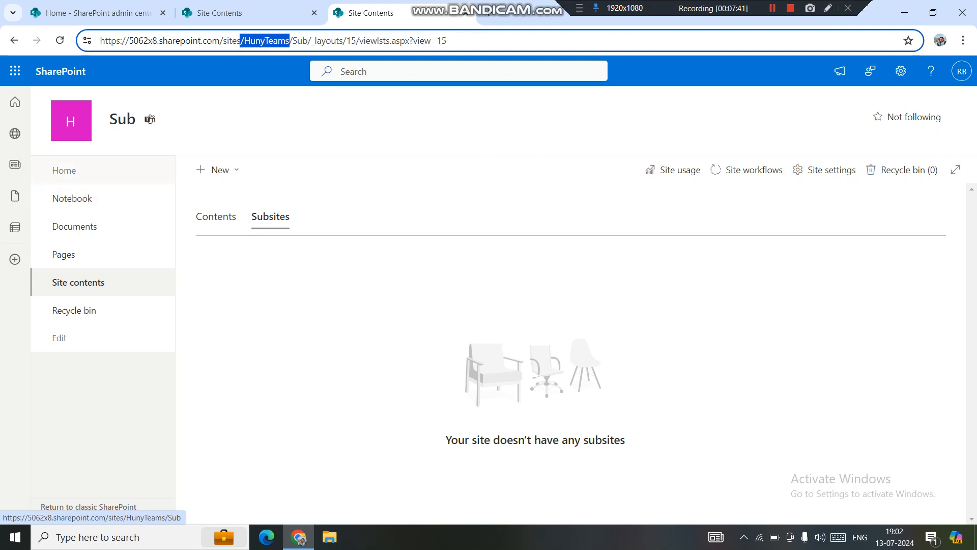
{"action": "left_click", "coordinate": [64, 170]}
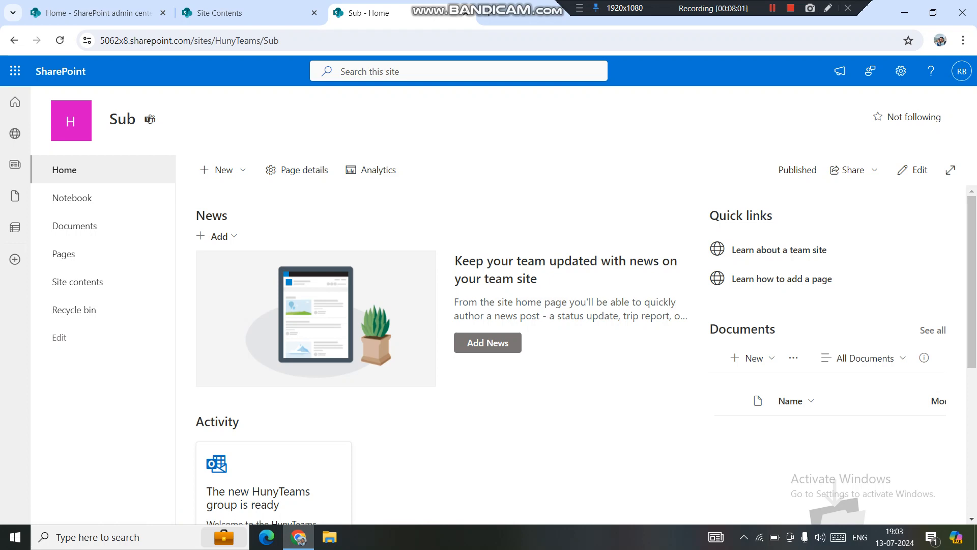
{"action": "key", "text": "shift+F12"}
{"action": "key", "text": "shift+F12"}
{"action": "key", "text": "shift+F12"}
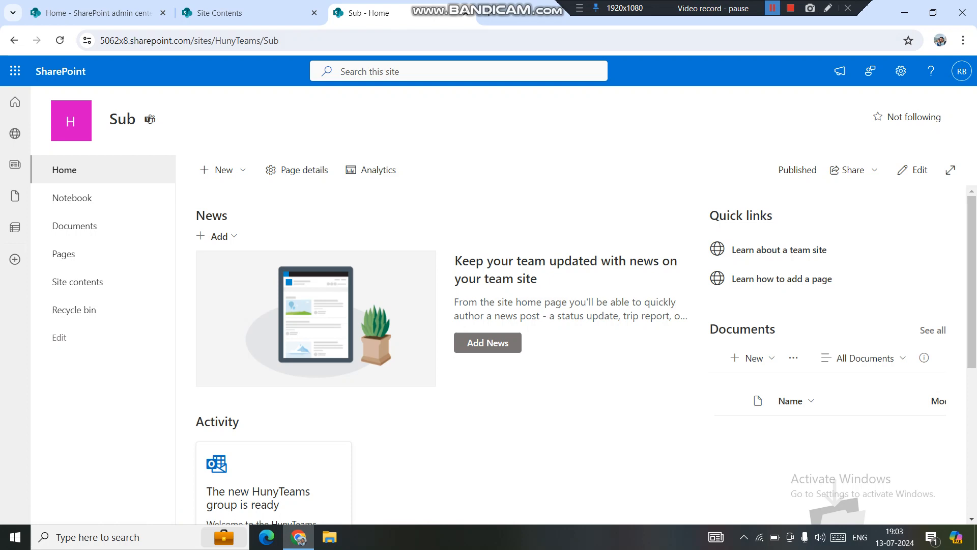
{"action": "key", "text": "shift+F12"}
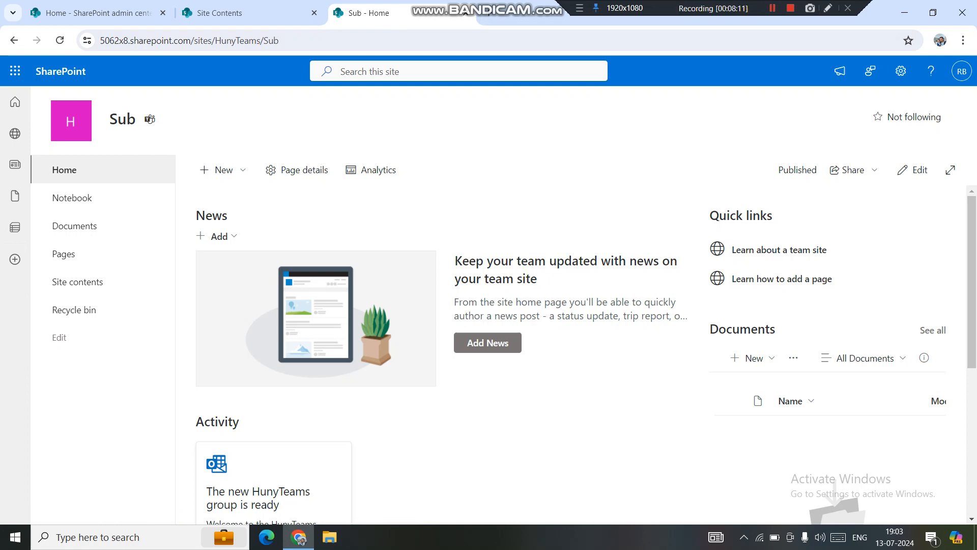